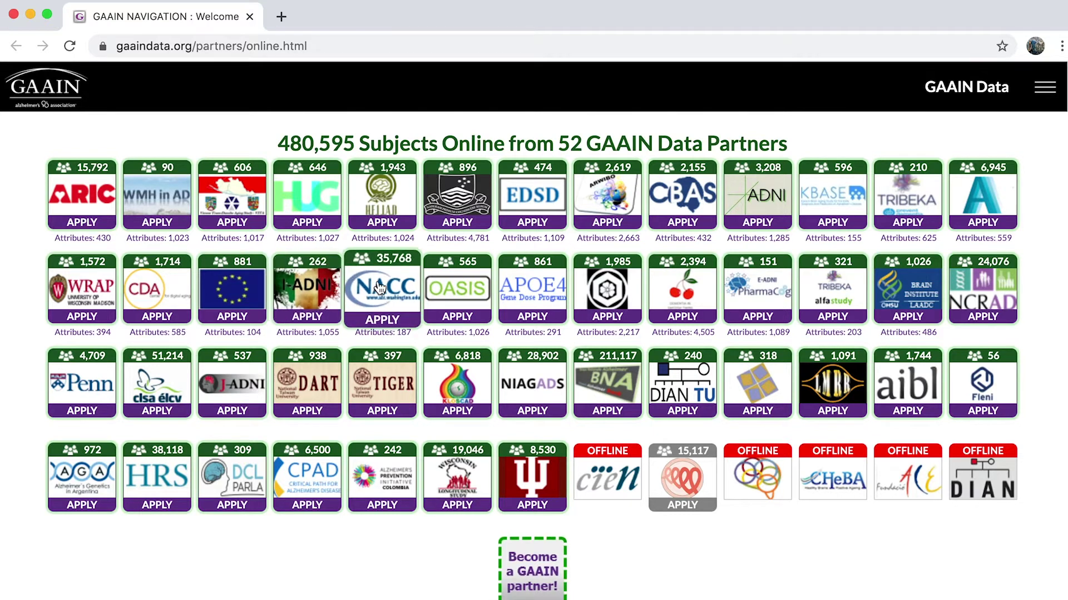
- Scroll down the GAAIN Data partners page toward The Interrogator
{"action": "scroll", "coordinate": [424, 396], "scroll_direction": "down", "scroll_amount": 6}
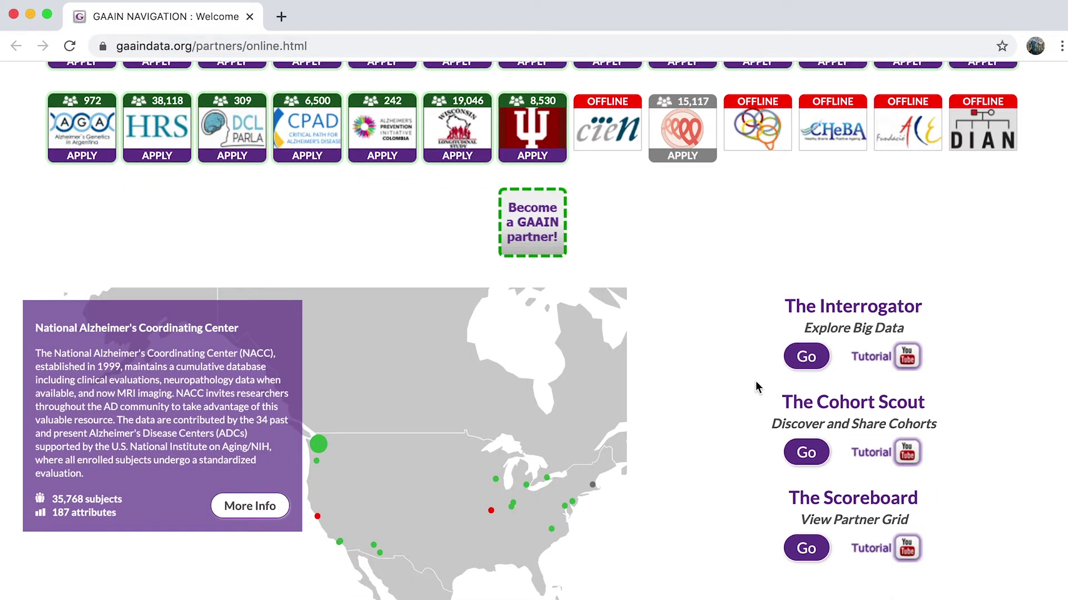
{"action": "left_click", "coordinate": [806, 356]}
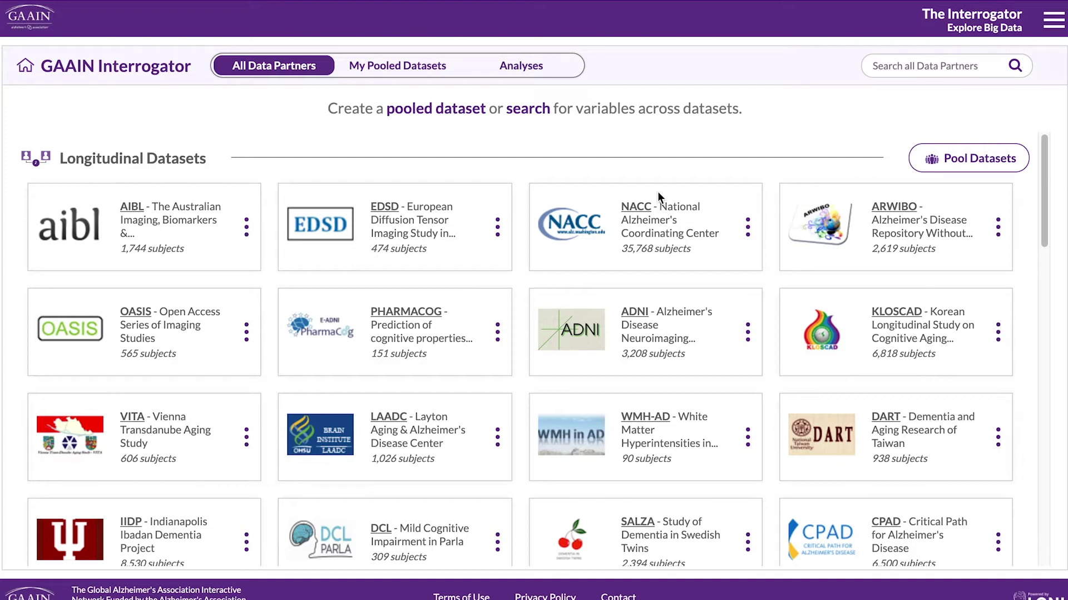
{"action": "scroll", "coordinate": [176, 166], "scroll_direction": "down", "scroll_amount": 7}
{"action": "scroll", "coordinate": [176, 166], "scroll_direction": "down", "scroll_amount": 8}
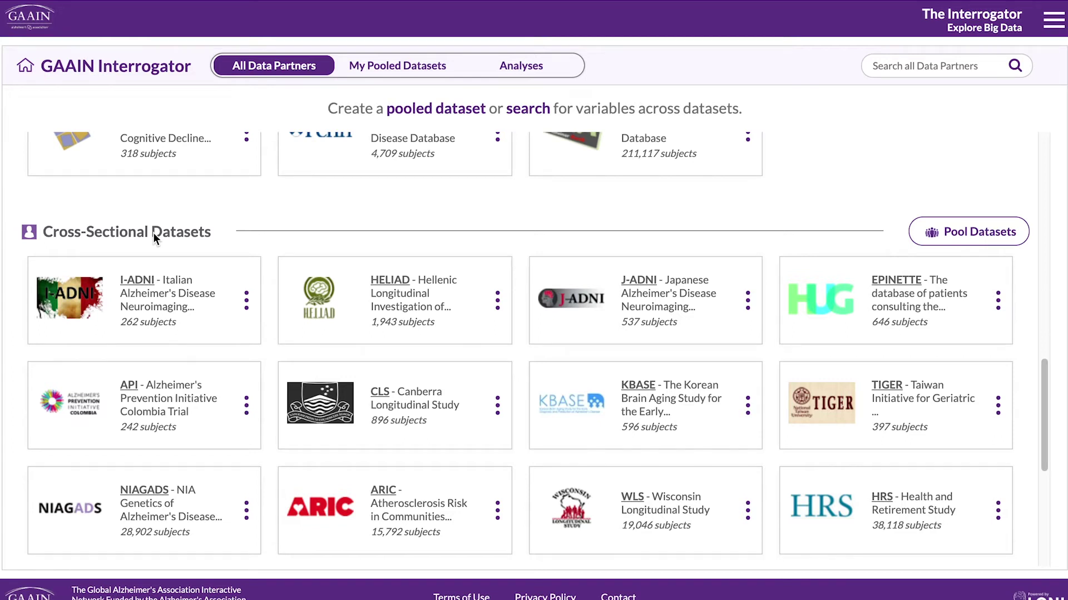
{"action": "scroll", "coordinate": [153, 232], "scroll_direction": "up", "scroll_amount": 15}
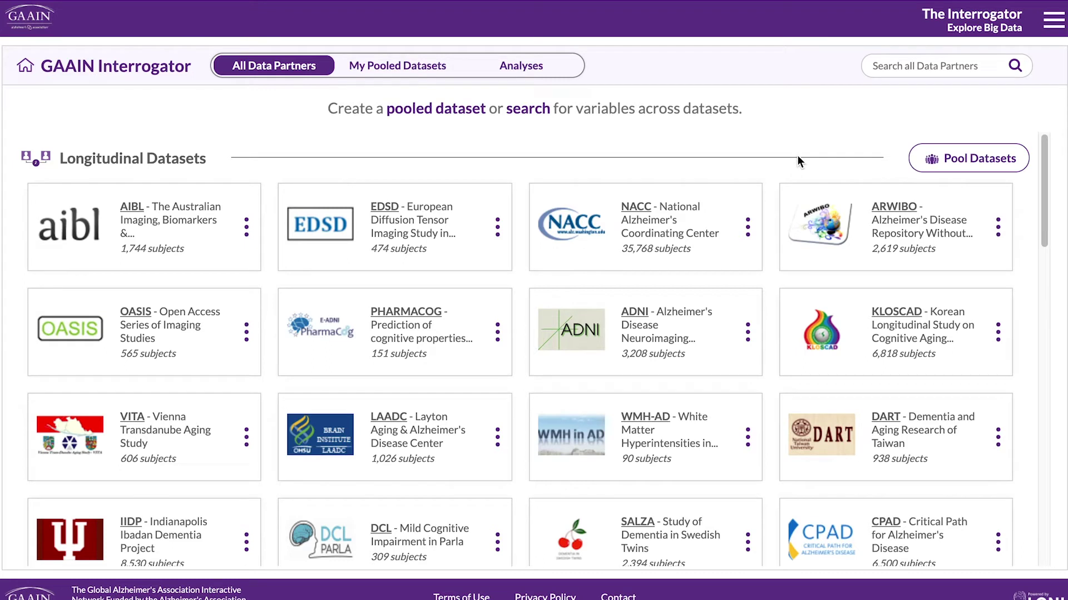
- Search for 'apoe', then pool NACC and ARWIBO into a dataset named 'Pooled'
{"action": "left_click", "coordinate": [947, 69]}
{"action": "type", "text": "apoe"}
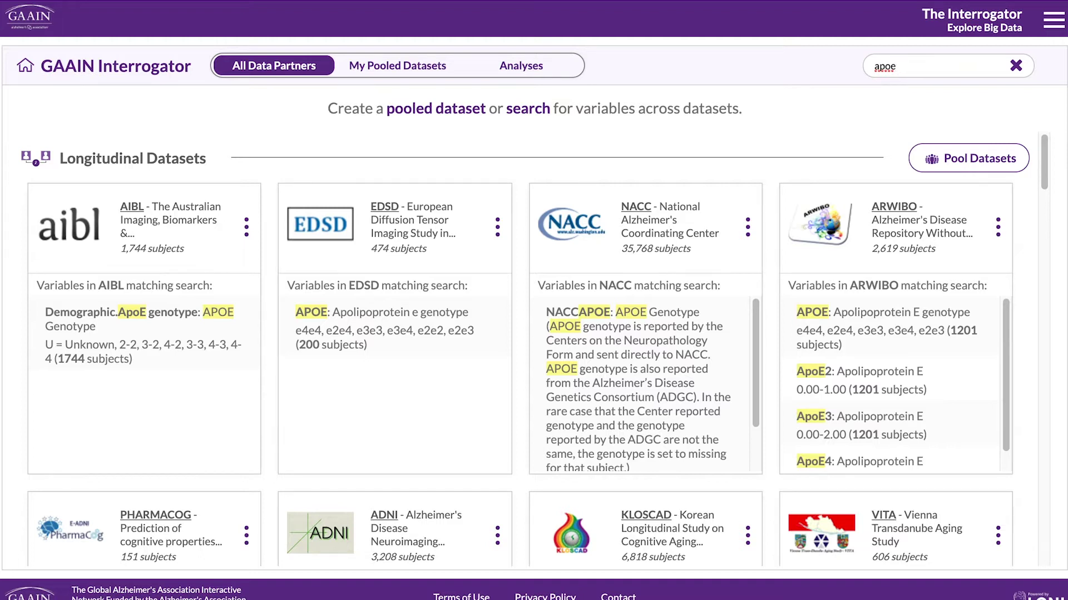
{"action": "left_click", "coordinate": [946, 163]}
{"action": "left_click", "coordinate": [743, 328]}
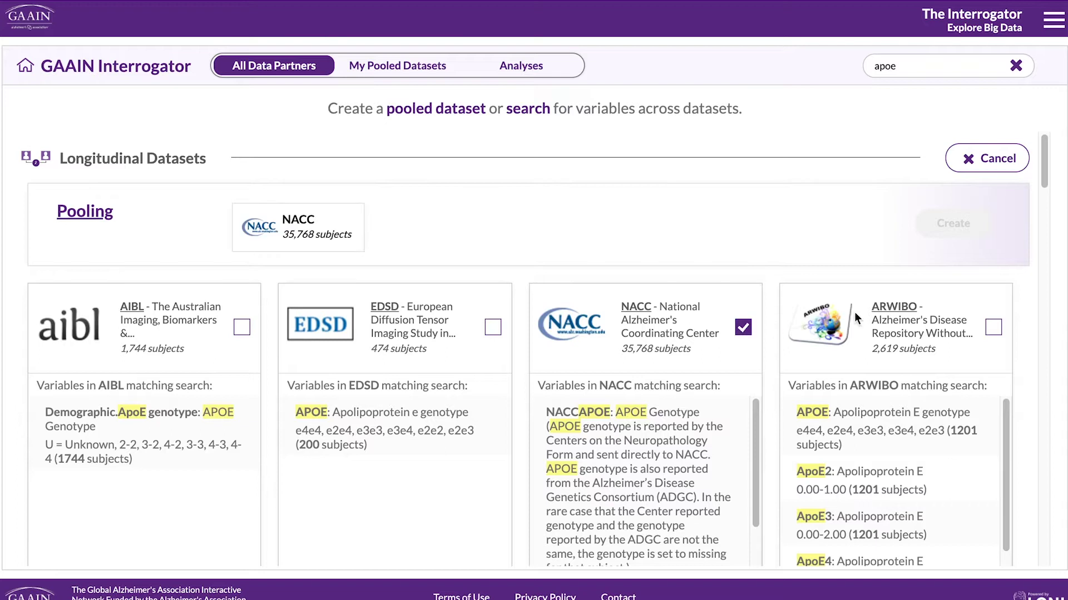
{"action": "left_click", "coordinate": [994, 327]}
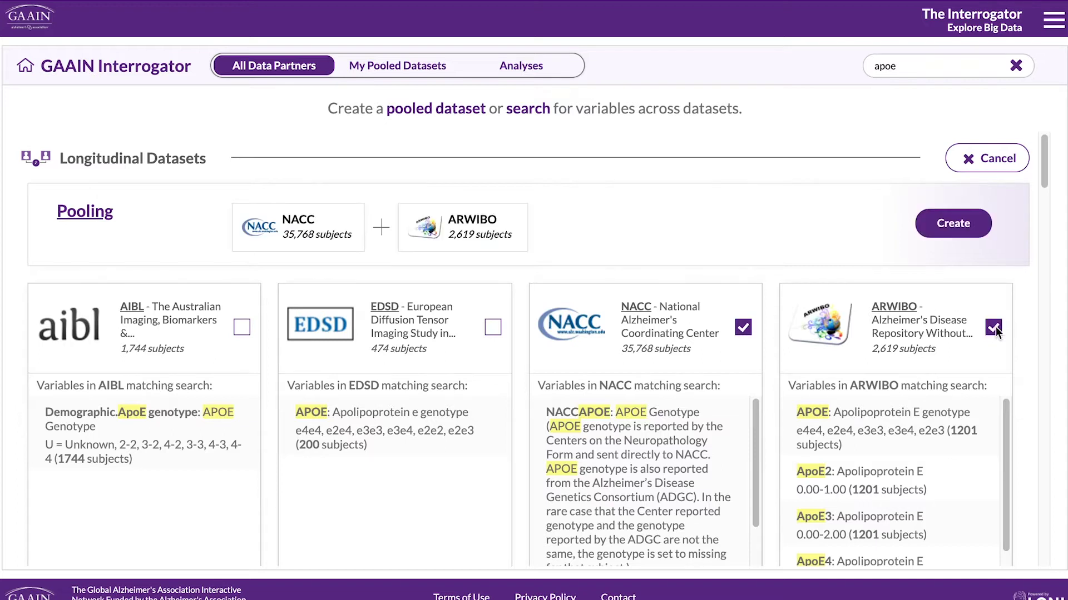
{"action": "left_click", "coordinate": [952, 223]}
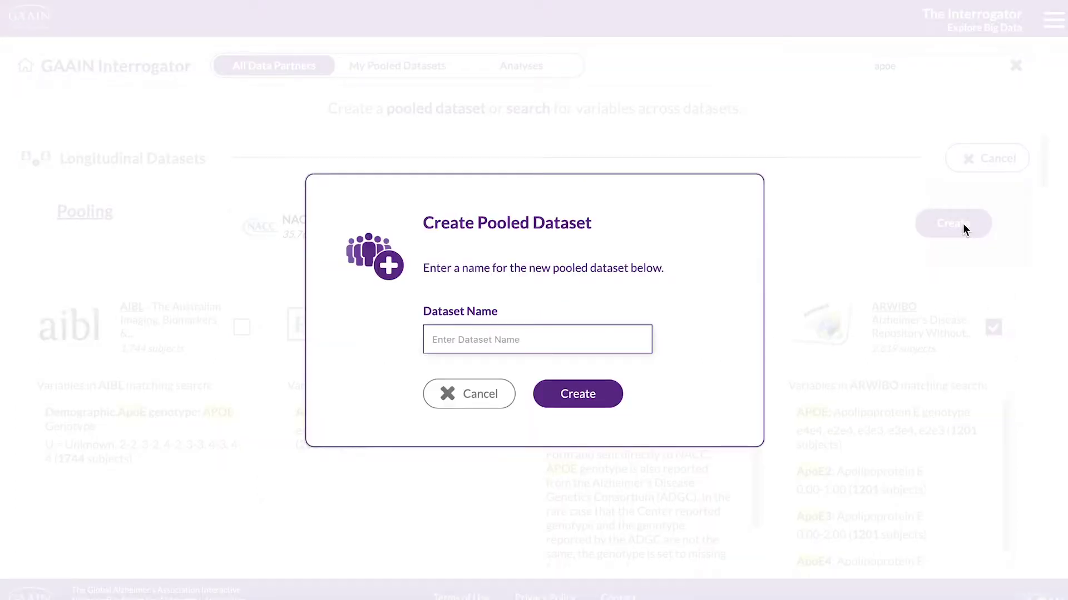
{"action": "type", "text": "Pooled"}
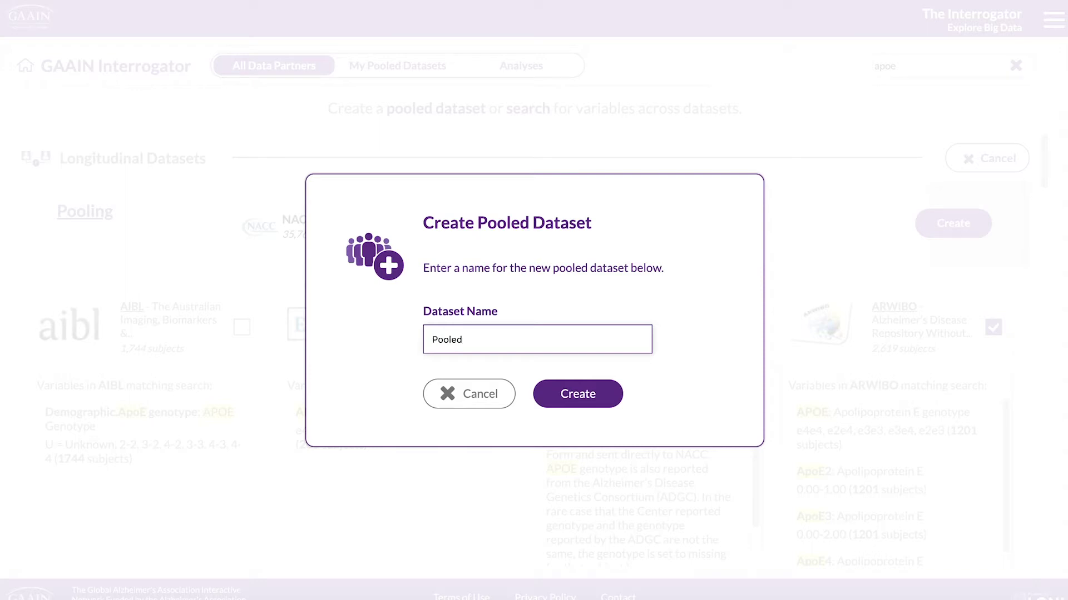
{"action": "key", "text": "Return"}
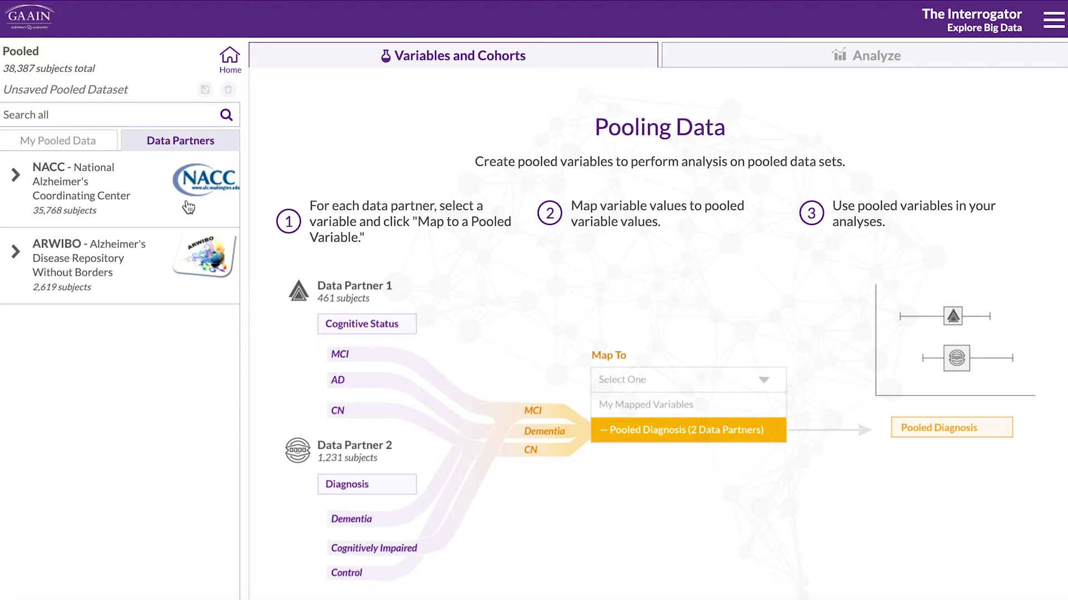
- Map NACC's Diagnosis onto its own values, excluding Unknown, as pooled variable 'Diagnosis'
{"action": "left_click", "coordinate": [25, 183]}
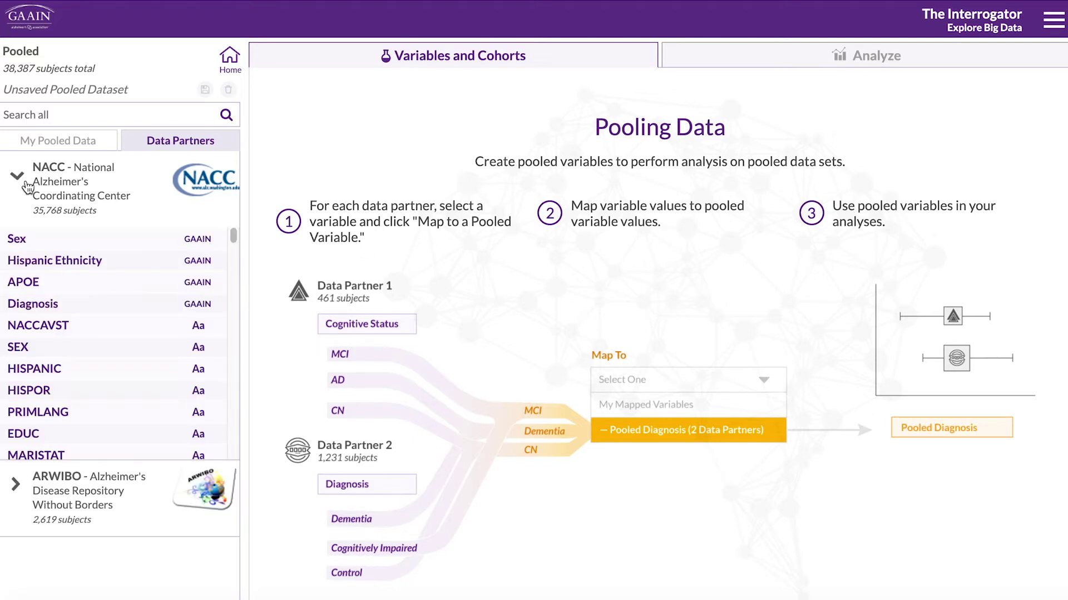
{"action": "left_click", "coordinate": [49, 306]}
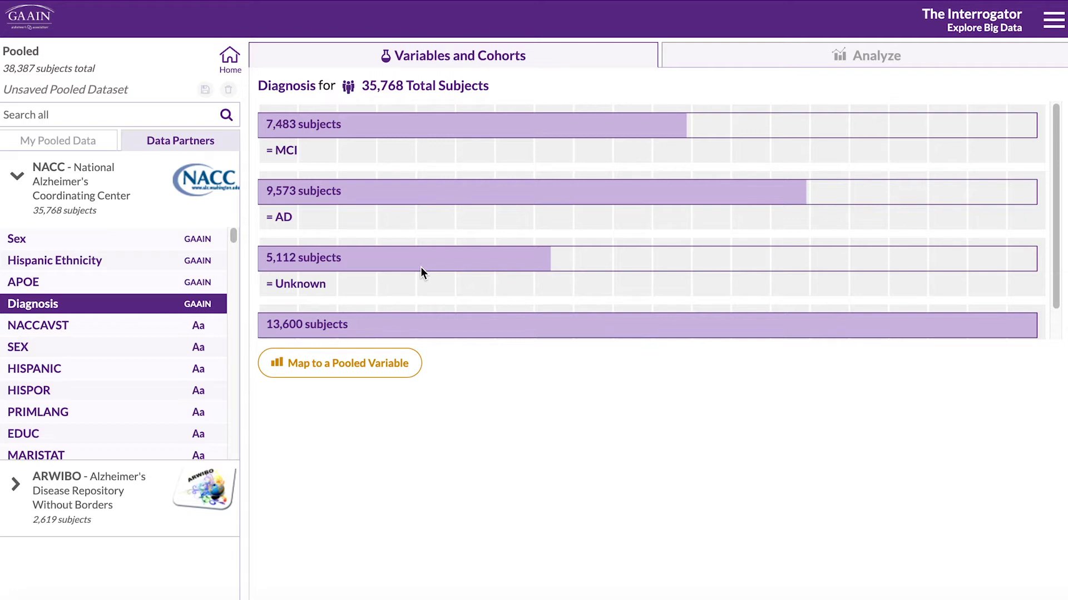
{"action": "left_click", "coordinate": [382, 363]}
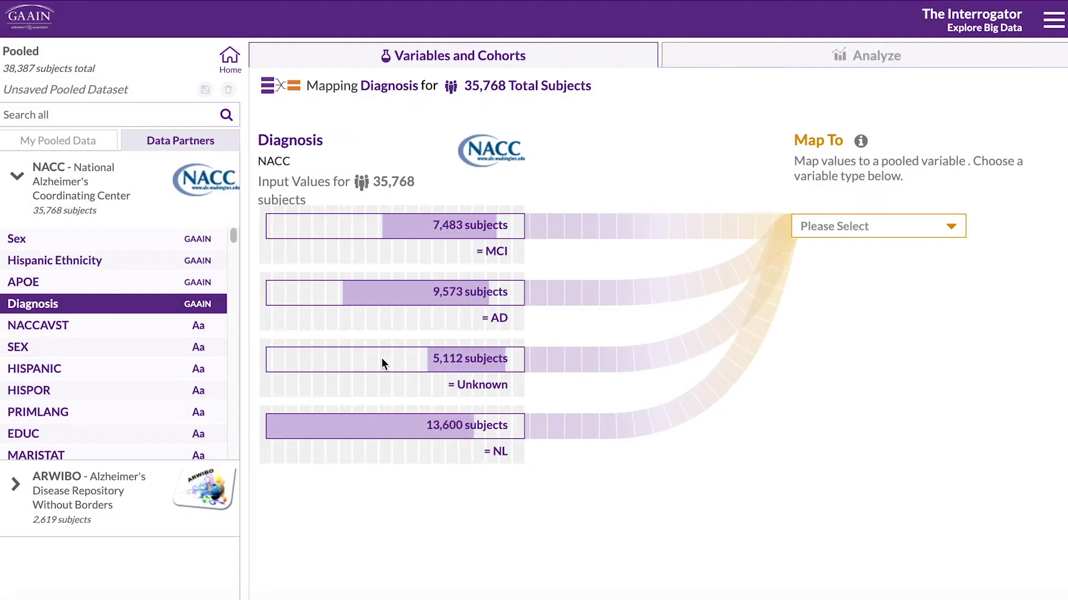
{"action": "left_click", "coordinate": [862, 228]}
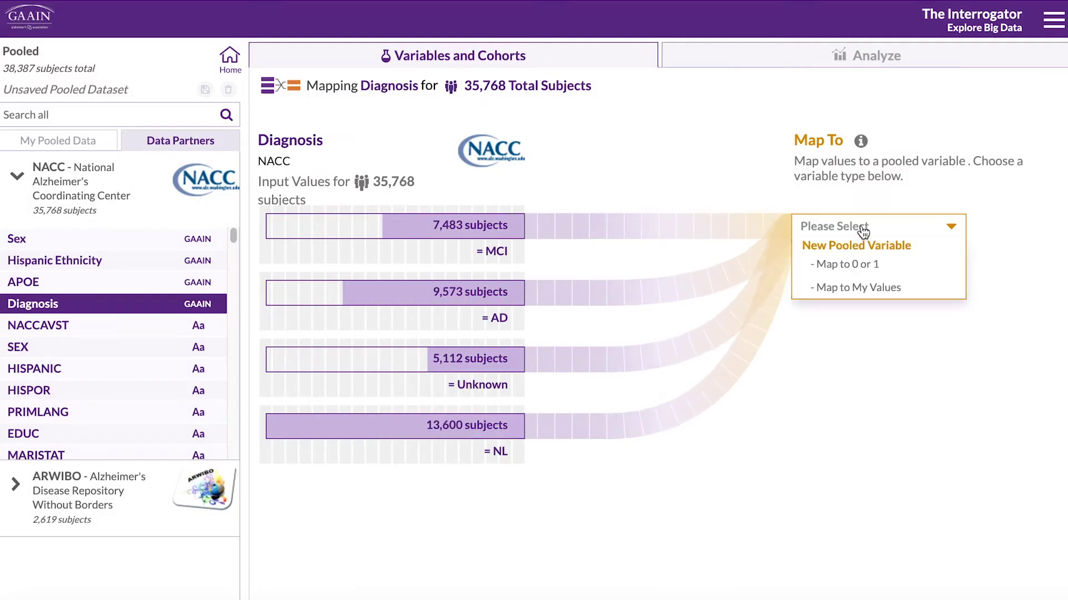
{"action": "left_click", "coordinate": [871, 288]}
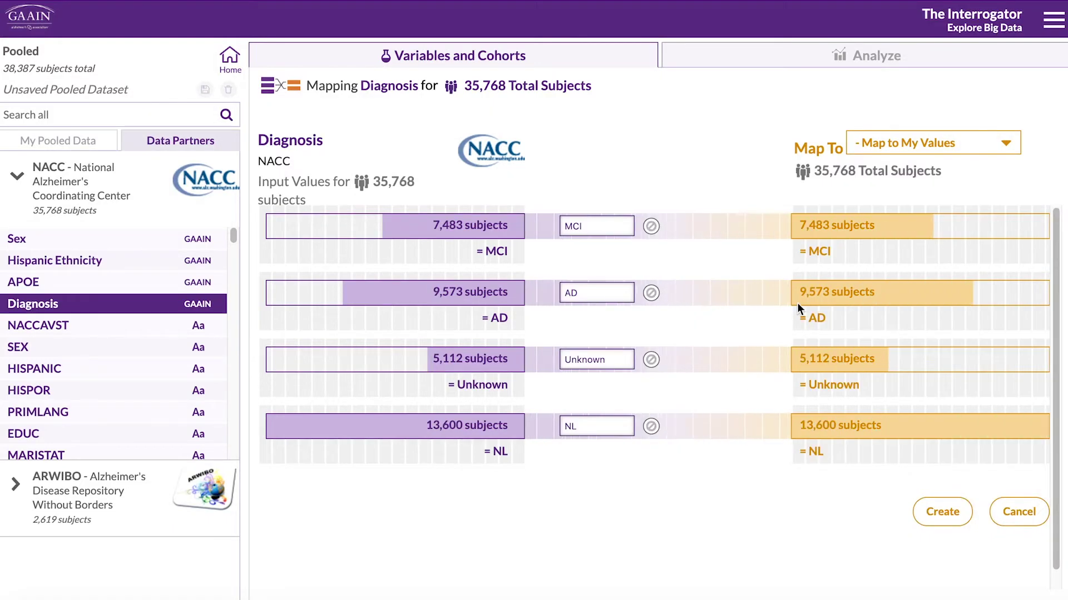
{"action": "left_click", "coordinate": [651, 359]}
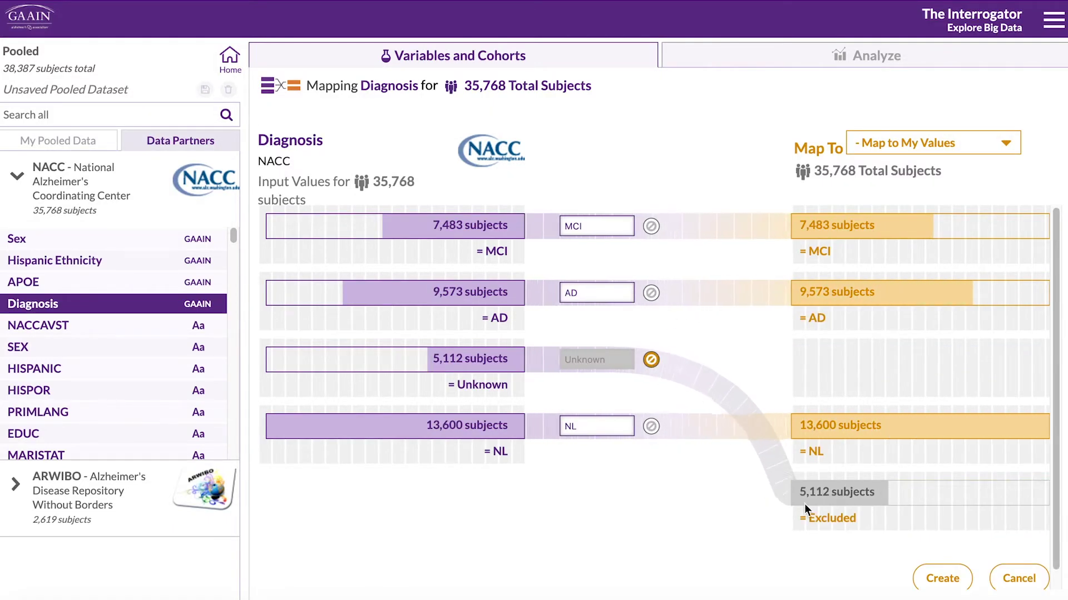
{"action": "scroll", "coordinate": [804, 504], "scroll_direction": "down", "scroll_amount": 1}
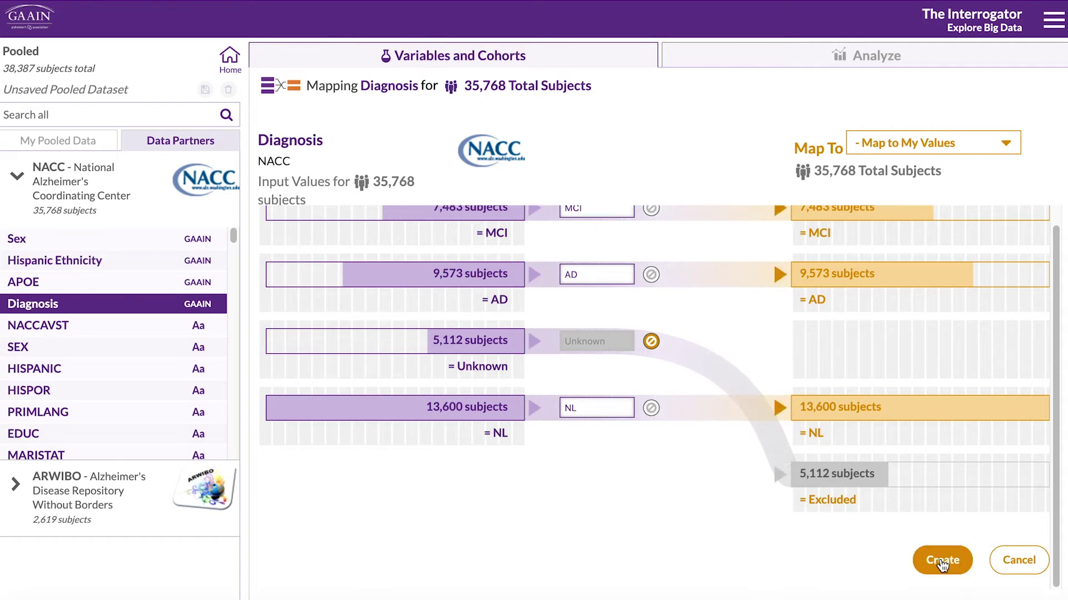
{"action": "left_click", "coordinate": [941, 561]}
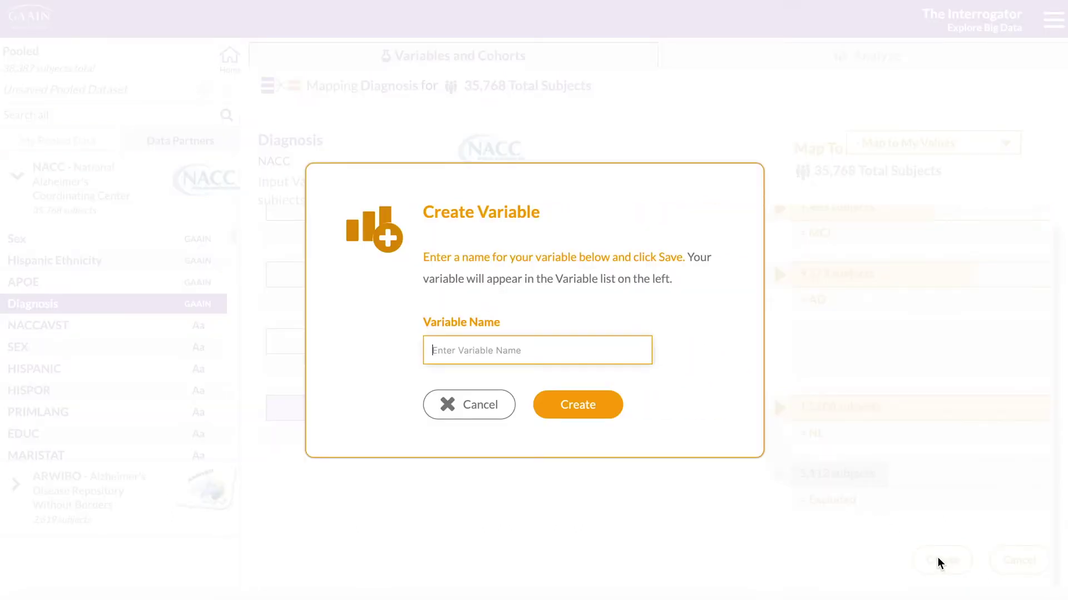
{"action": "type", "text": "Diagnosis"}
{"action": "key", "text": "Return"}
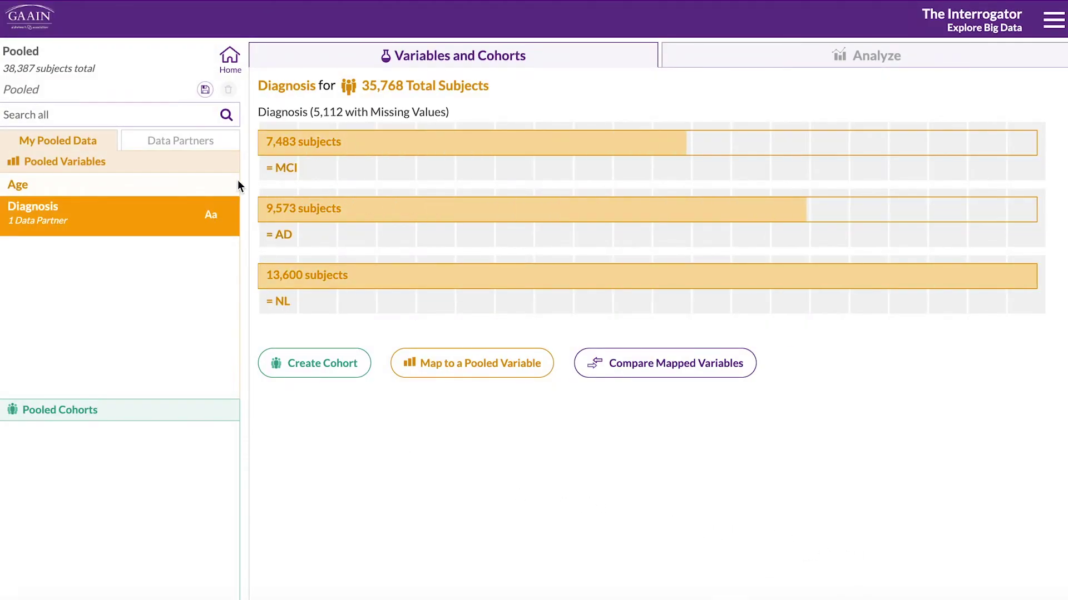
- Add ARWIBO's Diagnosis values to the existing pooled Diagnosis, excluding its Unknown subjects
{"action": "left_click", "coordinate": [188, 140]}
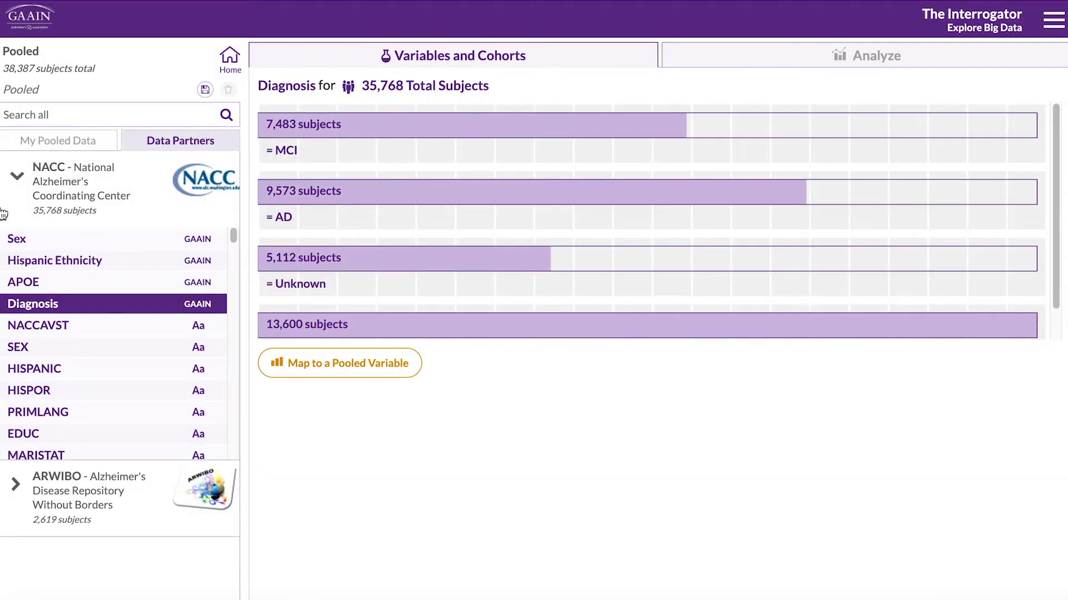
{"action": "left_click", "coordinate": [14, 179]}
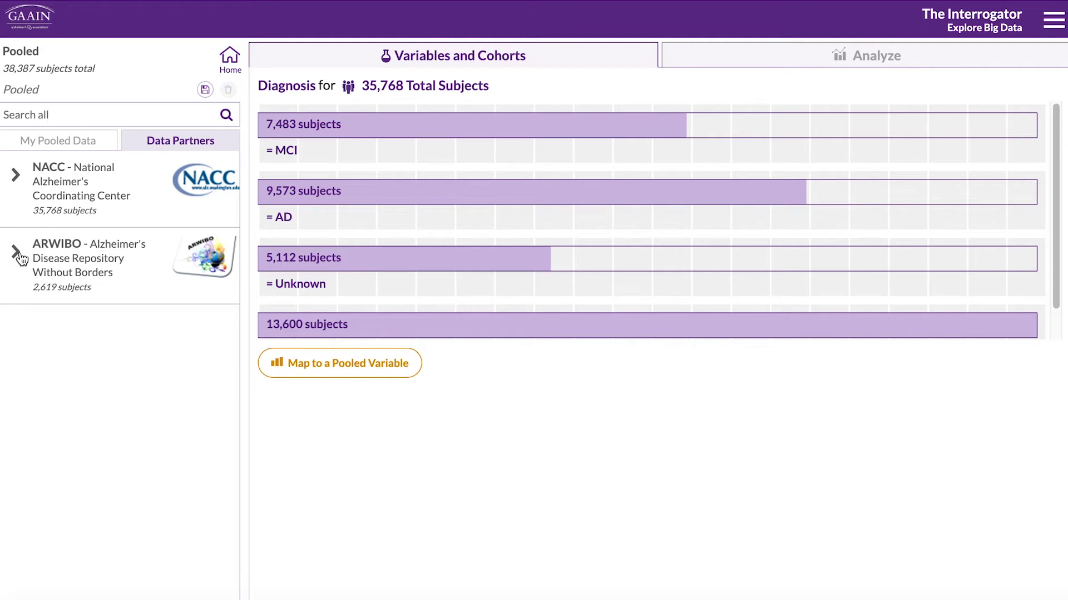
{"action": "left_click", "coordinate": [17, 254]}
{"action": "left_click", "coordinate": [165, 387]}
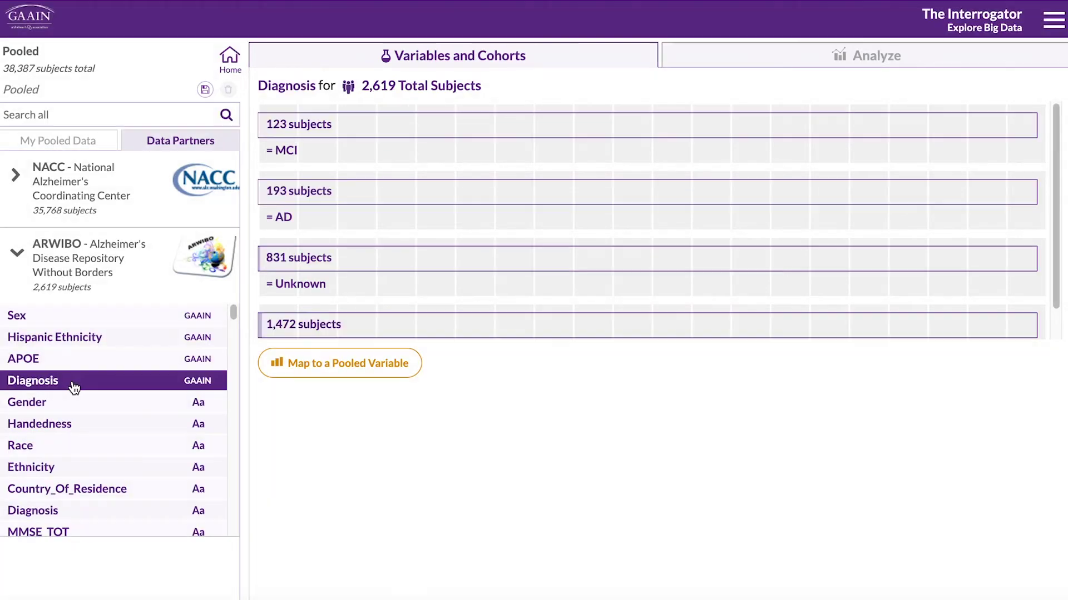
{"action": "left_click", "coordinate": [361, 365]}
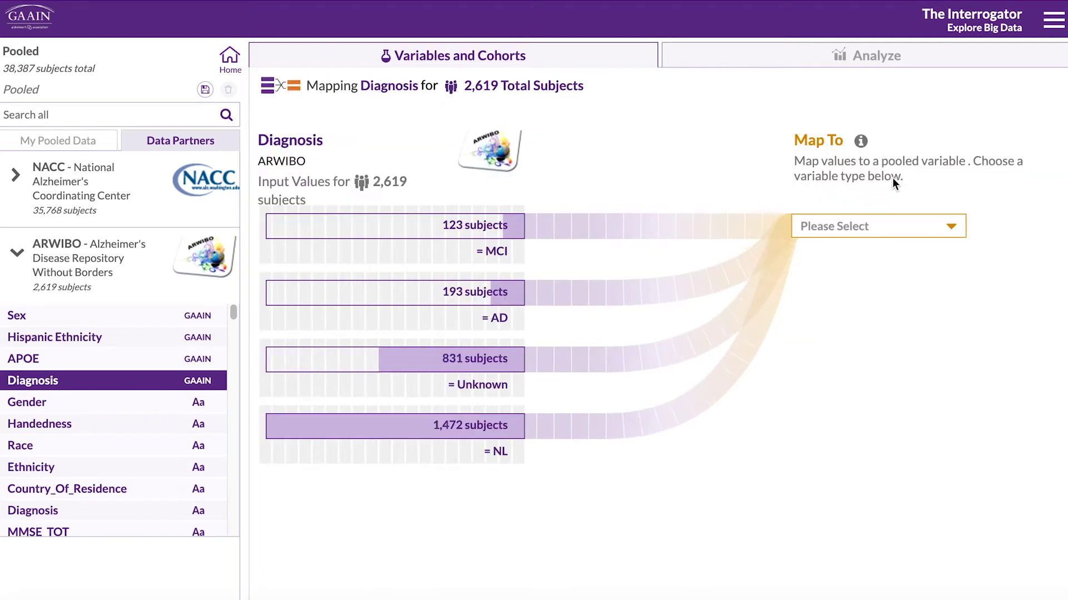
{"action": "left_click", "coordinate": [914, 227]}
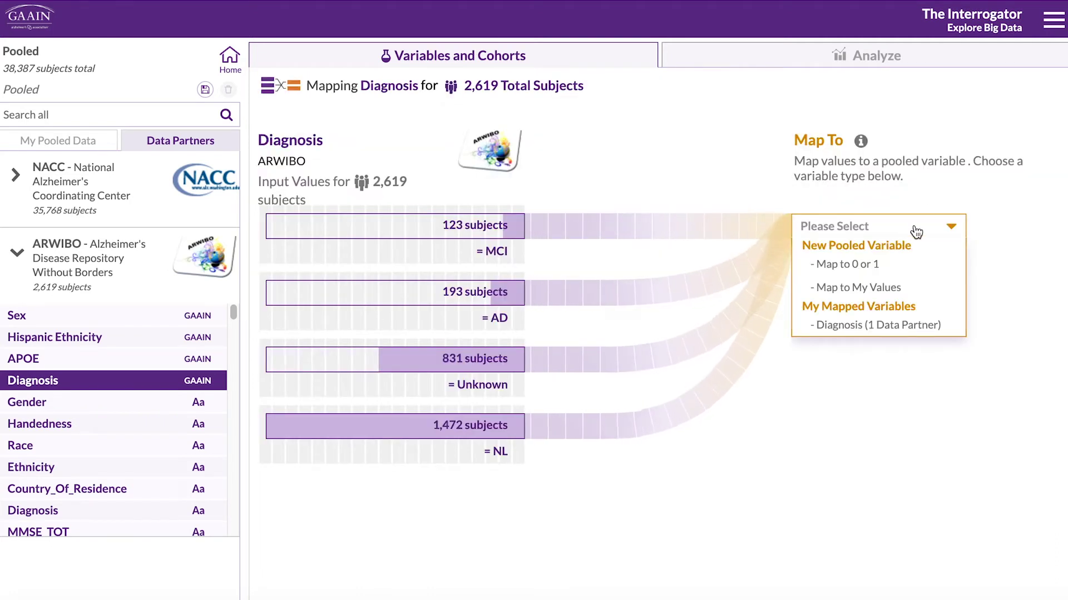
{"action": "left_click", "coordinate": [897, 325]}
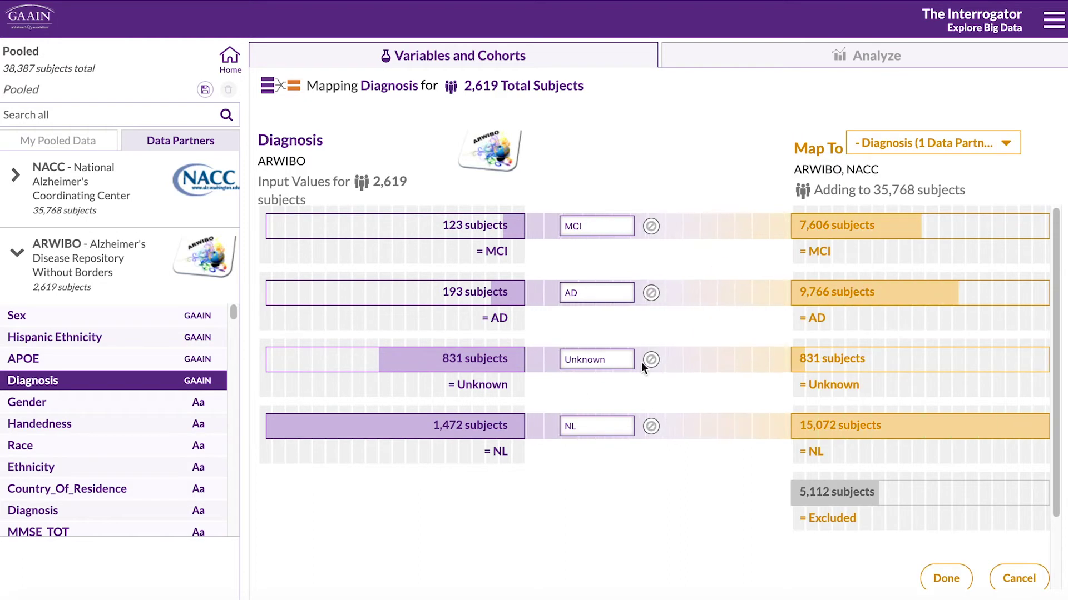
{"action": "left_click", "coordinate": [650, 360]}
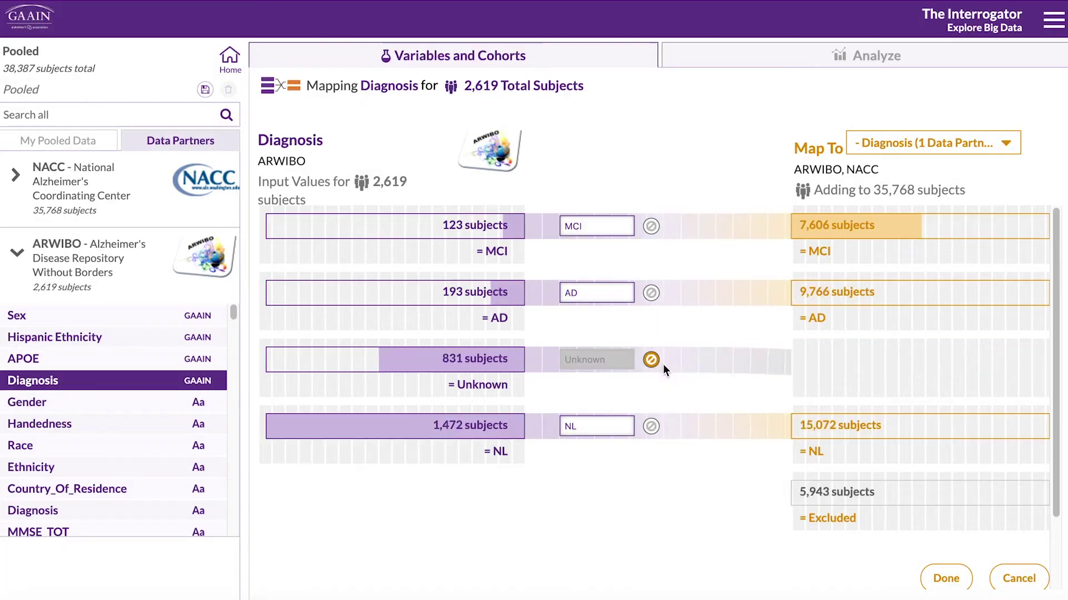
{"action": "scroll", "coordinate": [833, 494], "scroll_direction": "down", "scroll_amount": 2}
{"action": "left_click", "coordinate": [943, 494]}
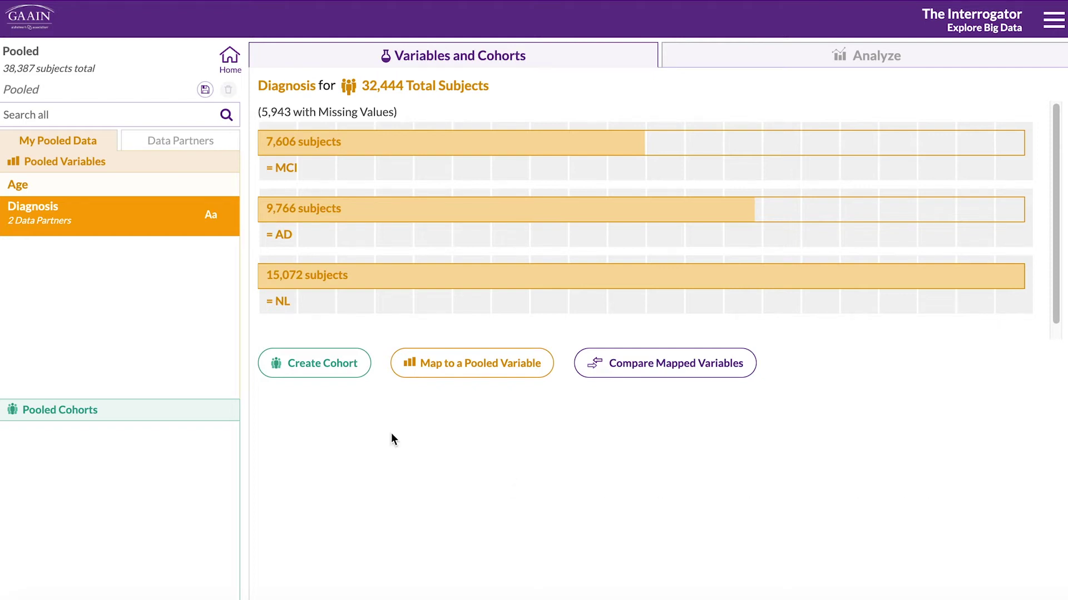
- Create a cohort named 'Case' from pooled Diagnosis = MCI, AD (17,372 subjects)
{"action": "left_click", "coordinate": [327, 366]}
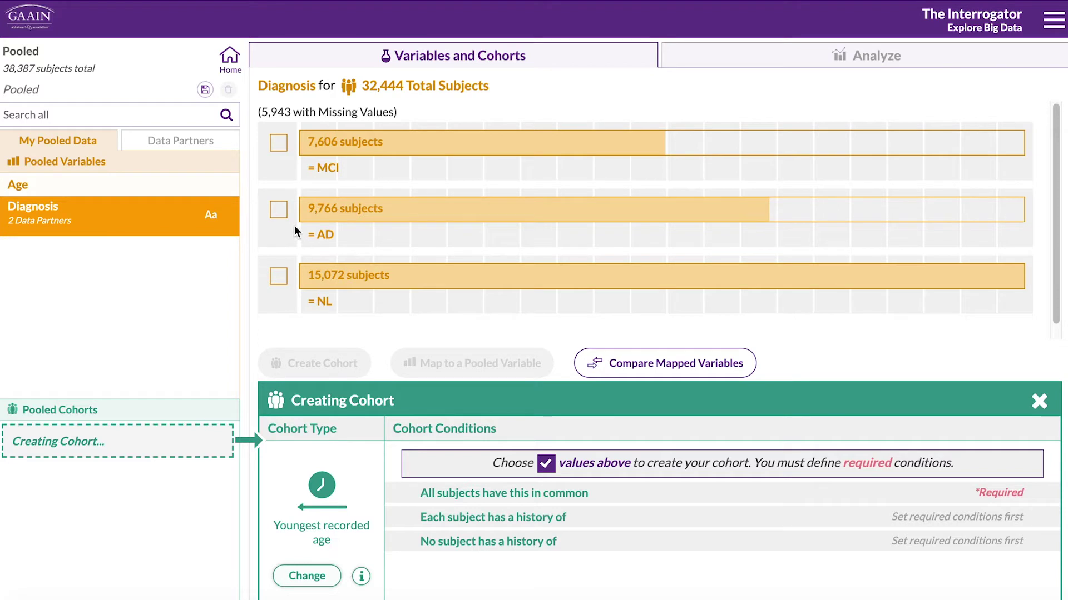
{"action": "left_click", "coordinate": [281, 210]}
{"action": "left_click", "coordinate": [278, 144]}
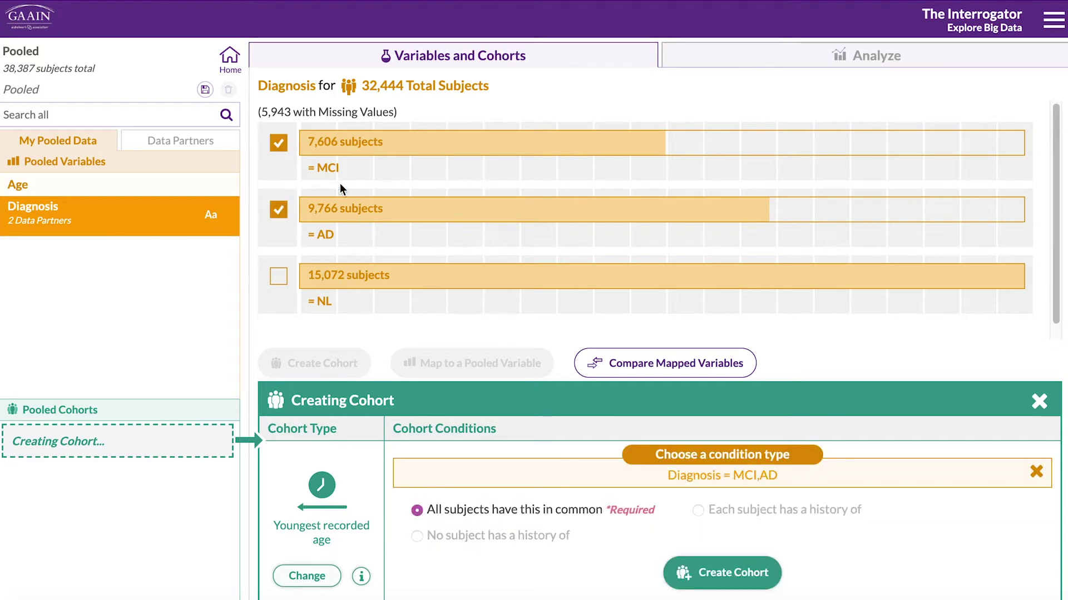
{"action": "left_click", "coordinate": [751, 578]}
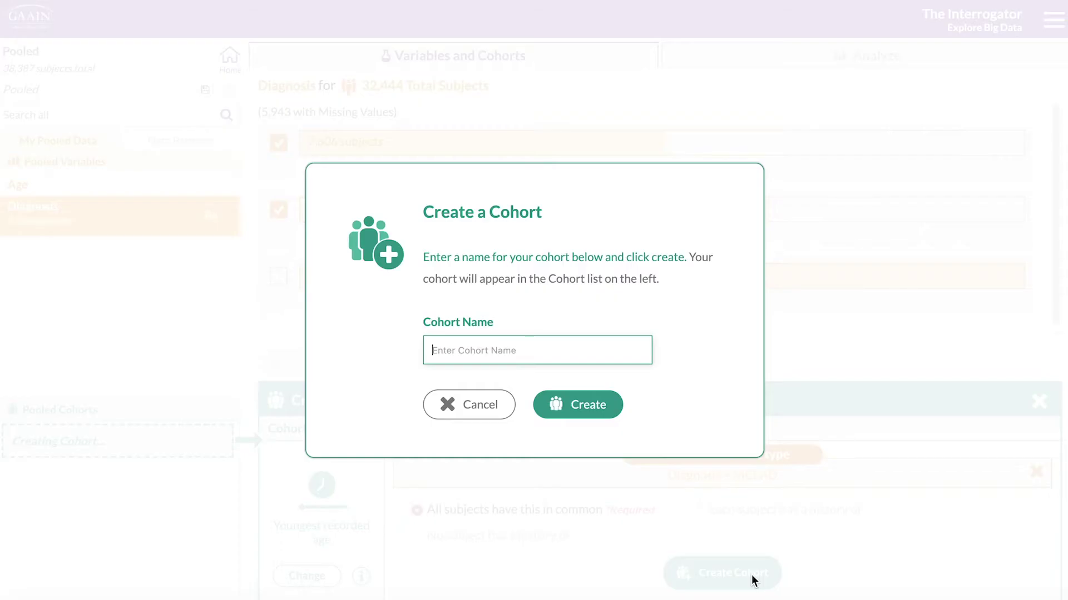
{"action": "type", "text": "Case"}
{"action": "key", "text": "Return"}
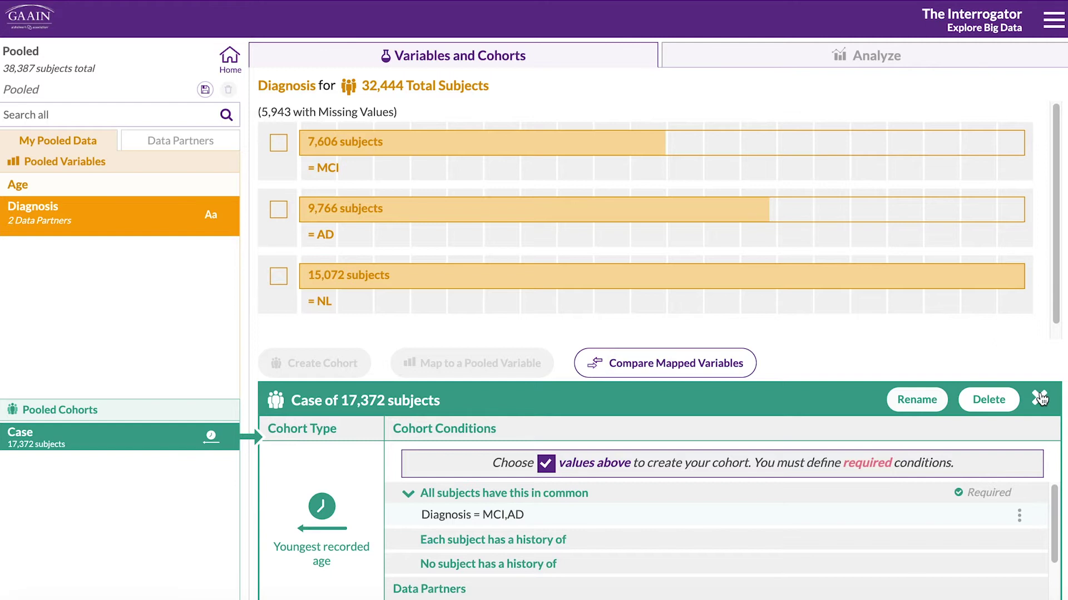
- Create a 'Control' cohort of Diagnosis = NL subjects using oldest recorded age
{"action": "left_click", "coordinate": [1039, 398]}
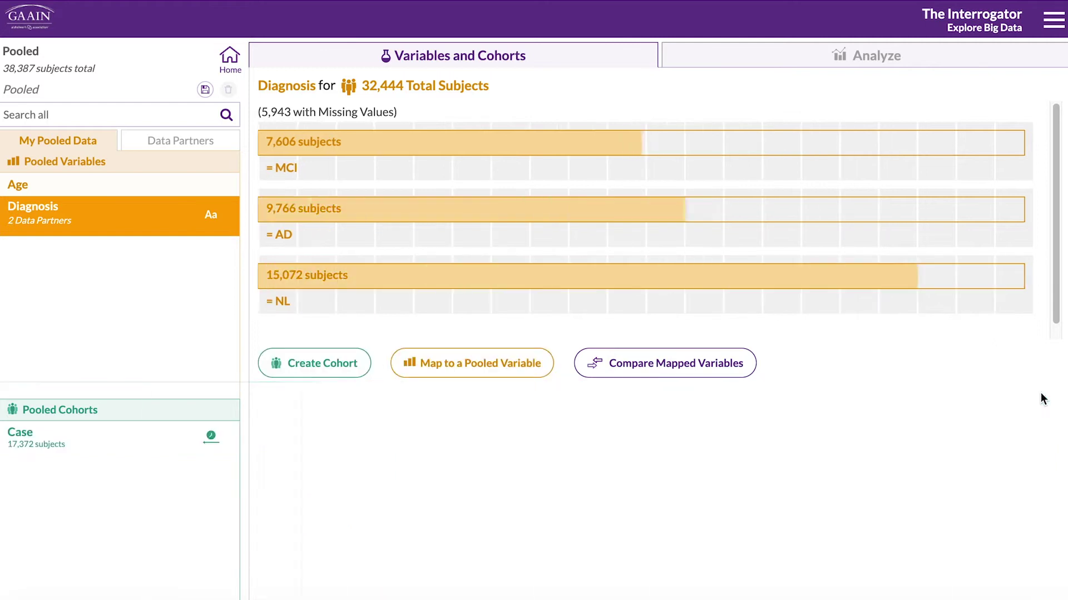
{"action": "left_click", "coordinate": [313, 364]}
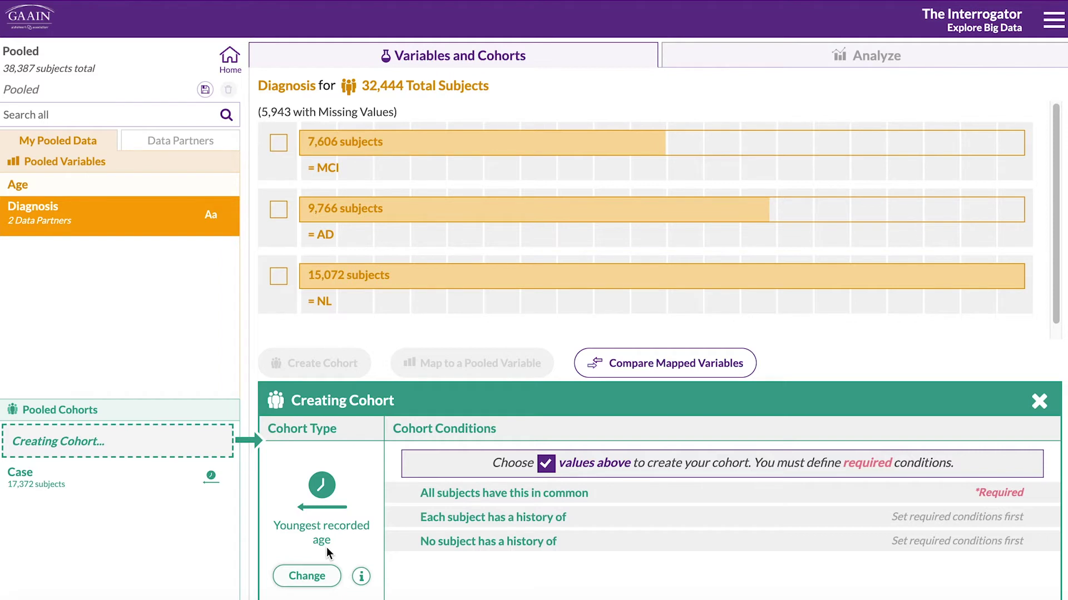
{"action": "left_click", "coordinate": [309, 577]}
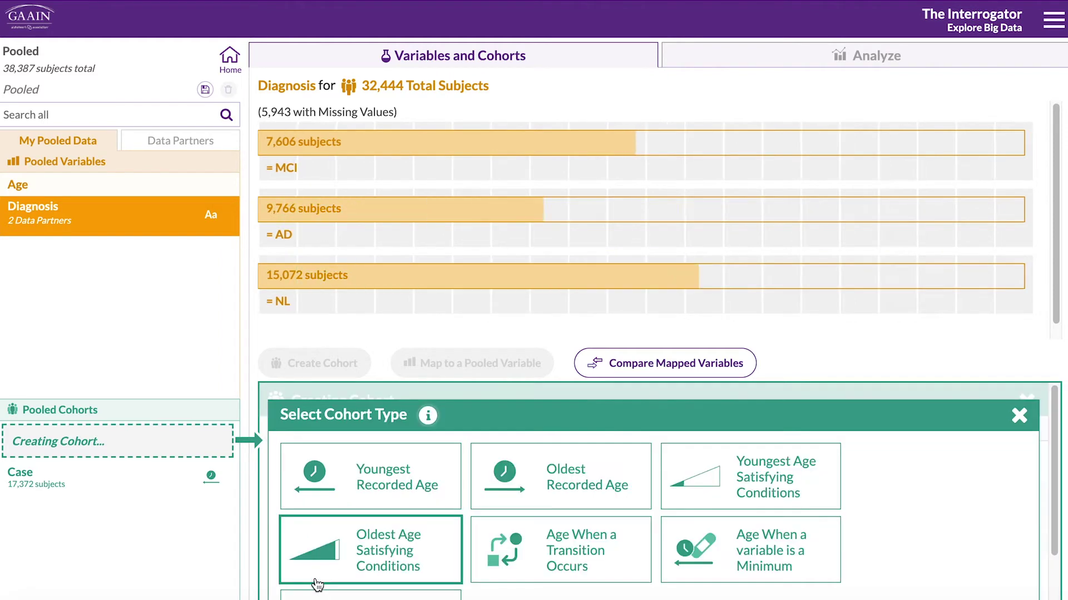
{"action": "left_click", "coordinate": [526, 481]}
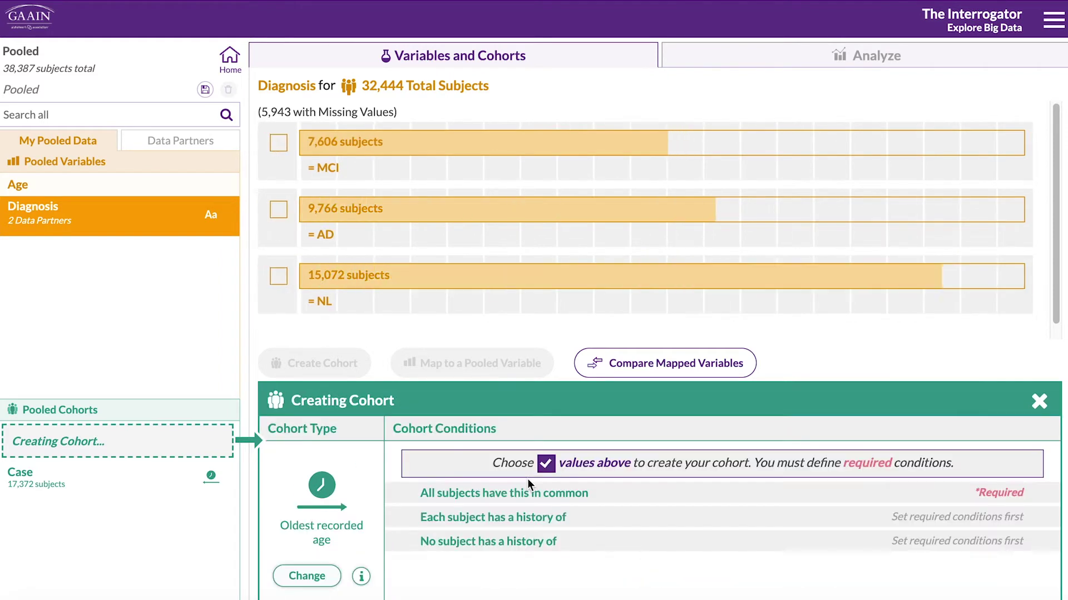
{"action": "left_click", "coordinate": [277, 277]}
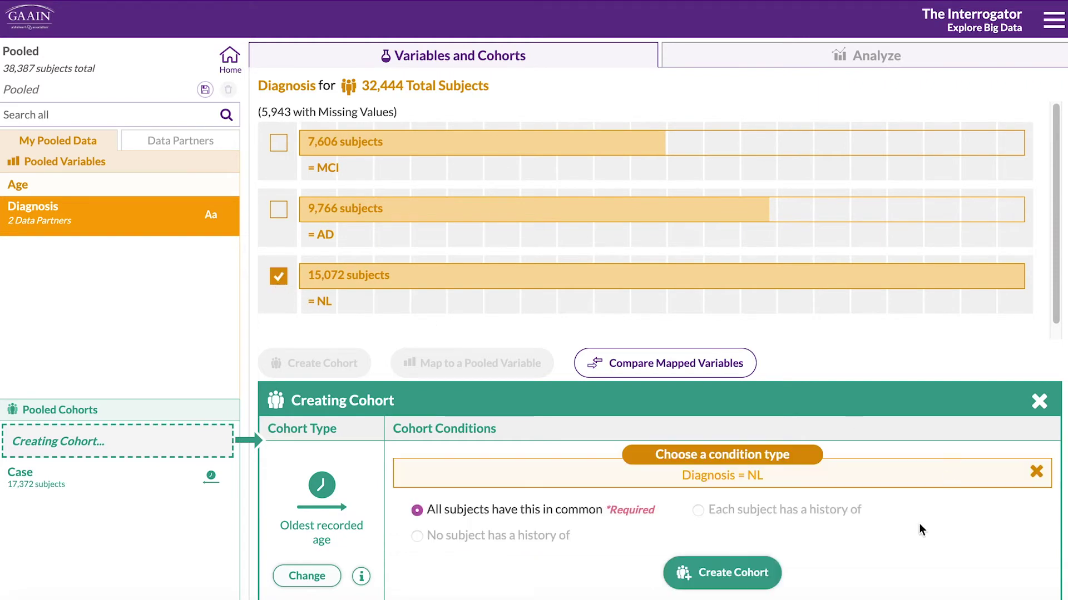
{"action": "left_click", "coordinate": [748, 577]}
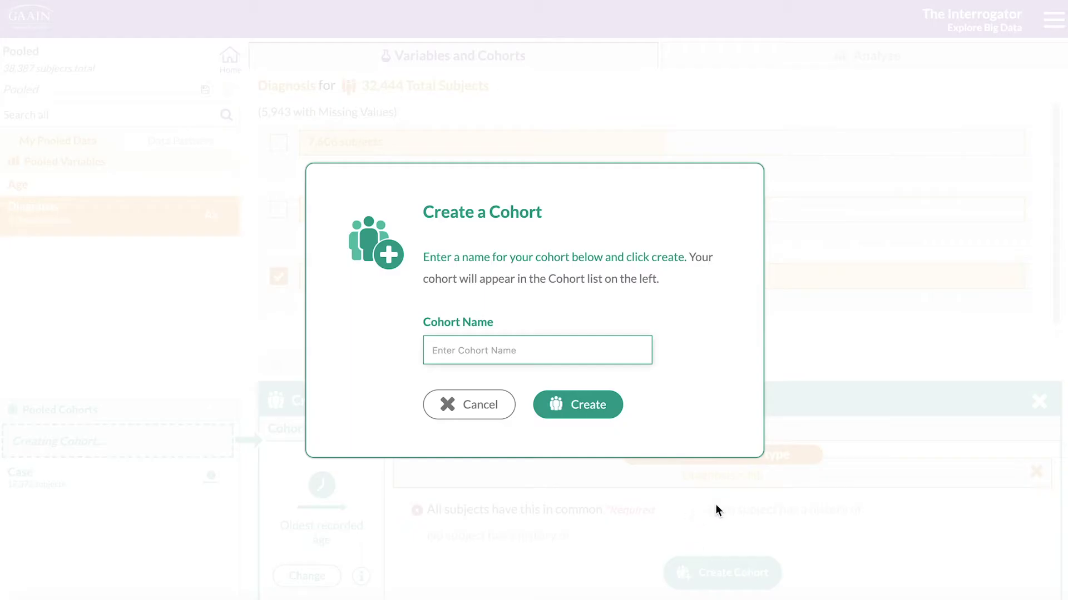
{"action": "type", "text": "Control"}
{"action": "key", "text": "Return"}
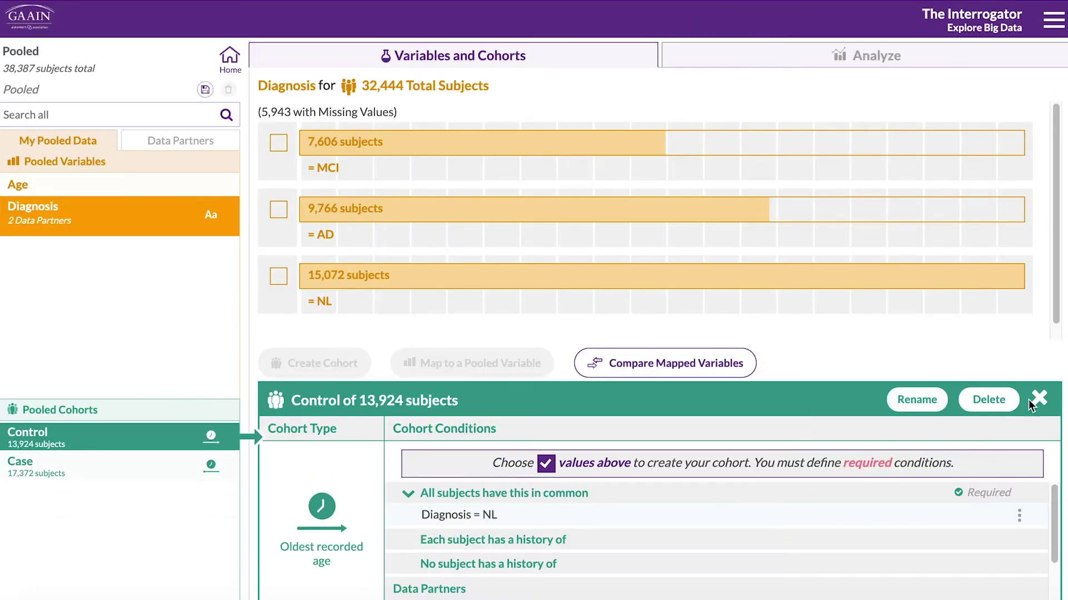
{"action": "left_click", "coordinate": [1039, 398]}
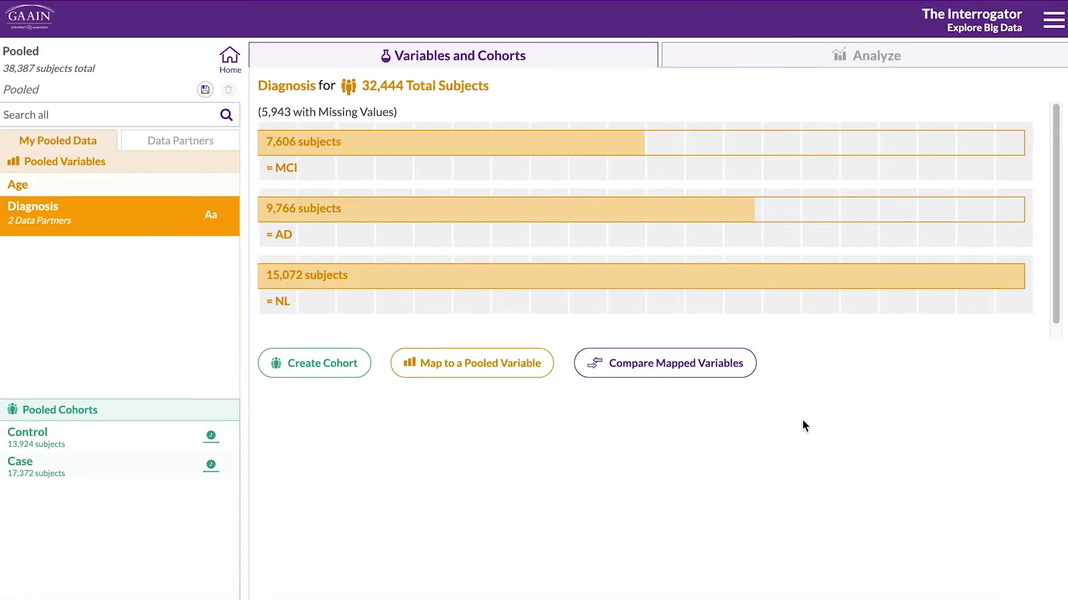
- Start mapping NACC's APOE to a 0-or-1 pooled variable, excluding Unknown genotypes
{"action": "left_click", "coordinate": [170, 142]}
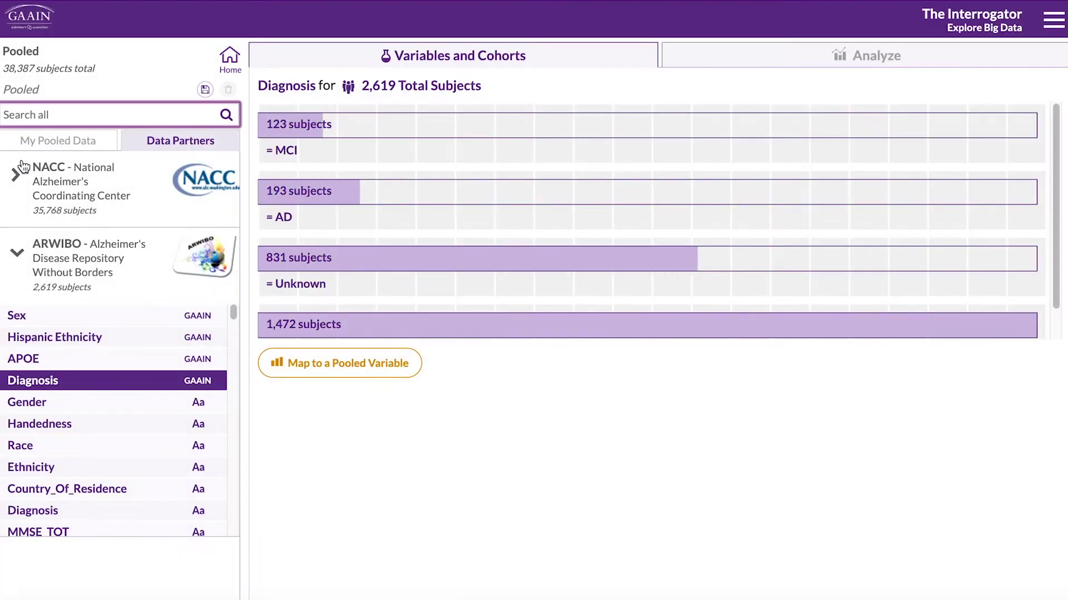
{"action": "left_click", "coordinate": [11, 183]}
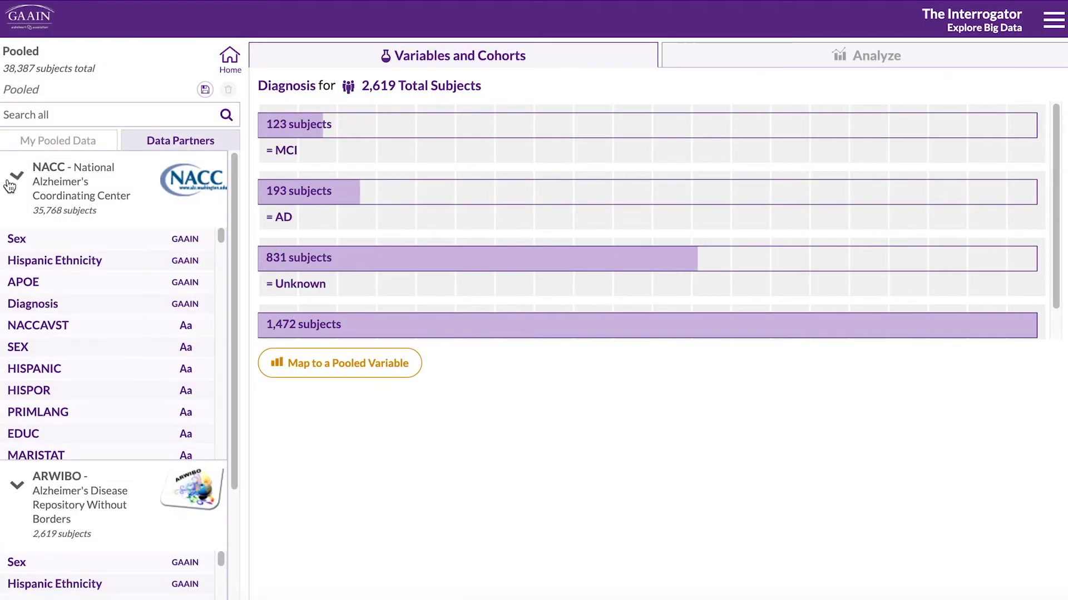
{"action": "left_click", "coordinate": [60, 283]}
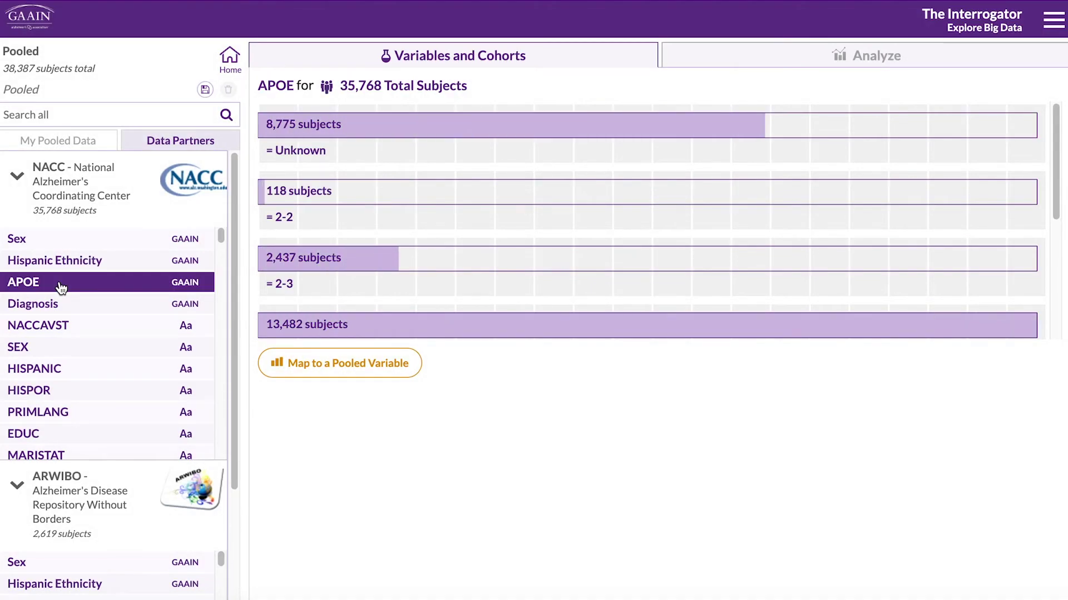
{"action": "left_click", "coordinate": [363, 367]}
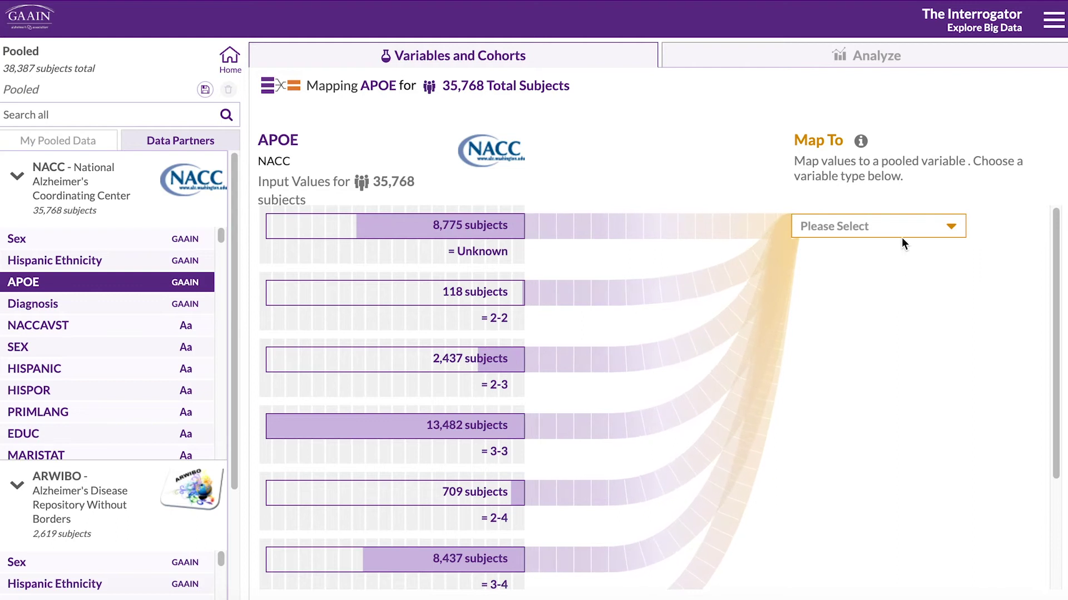
{"action": "left_click", "coordinate": [901, 237]}
{"action": "left_click", "coordinate": [899, 259]}
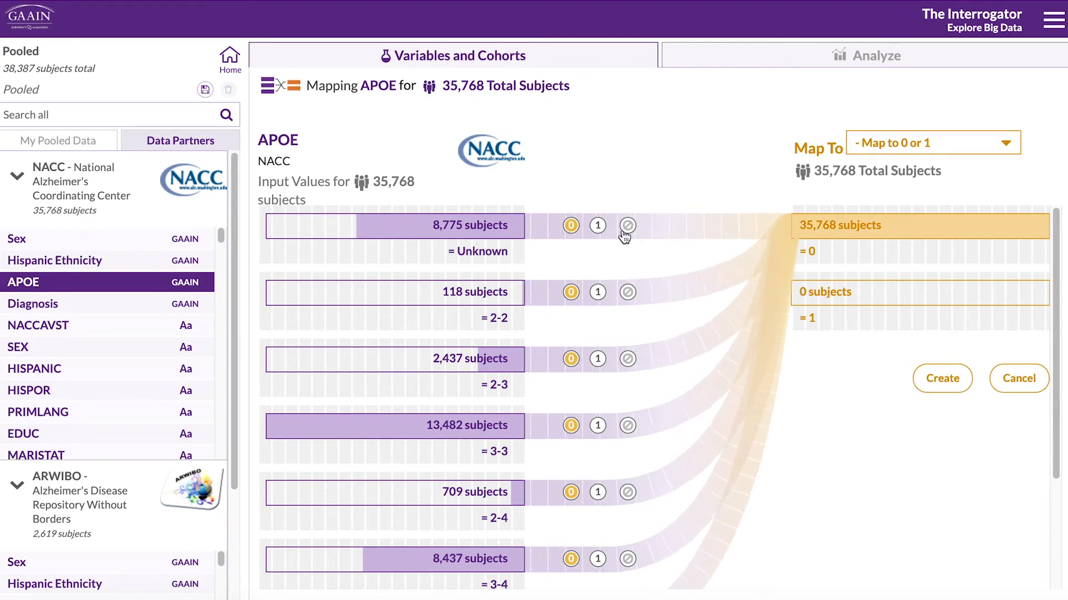
{"action": "left_click", "coordinate": [627, 226]}
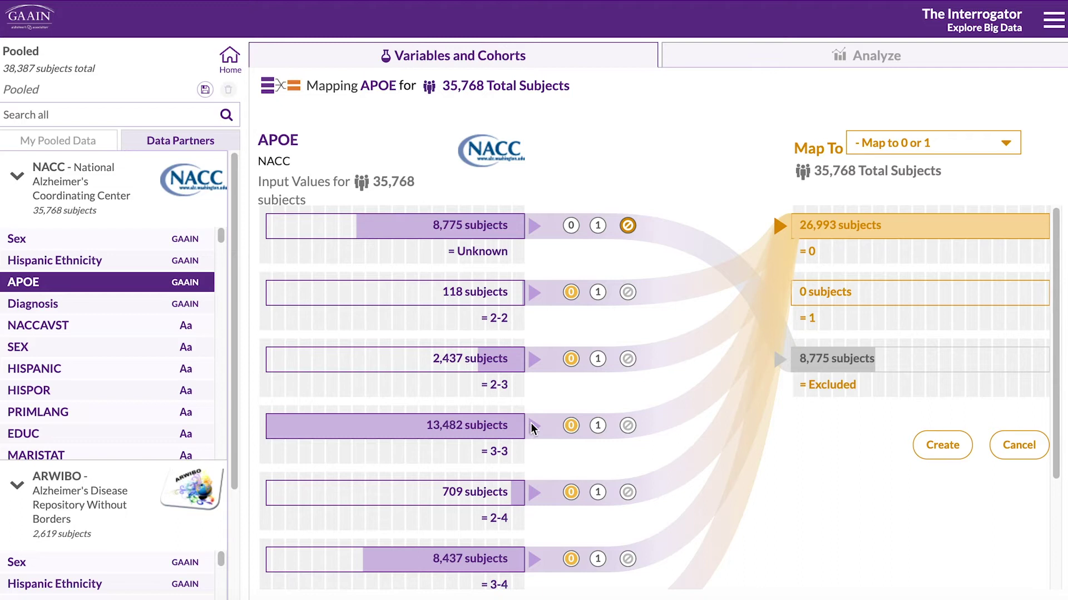
- Code APOE 2-4, 3-4 and 4-4 as 1 and save it as pooled variable APOEe4
{"action": "scroll", "coordinate": [558, 422], "scroll_direction": "down", "scroll_amount": 2}
{"action": "left_click", "coordinate": [598, 388]}
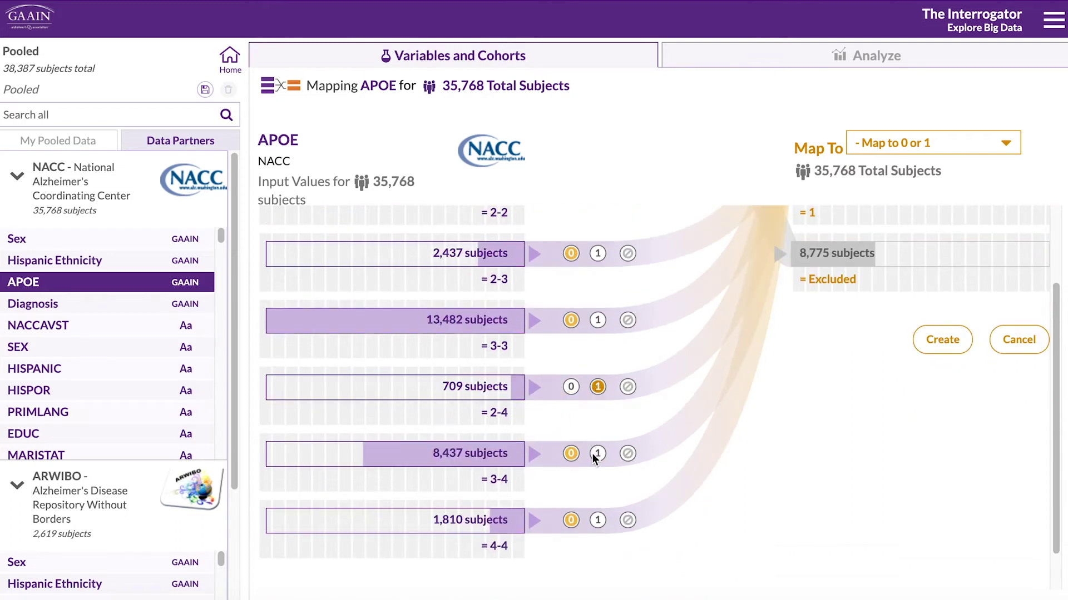
{"action": "left_click", "coordinate": [596, 455]}
{"action": "left_click", "coordinate": [597, 521]}
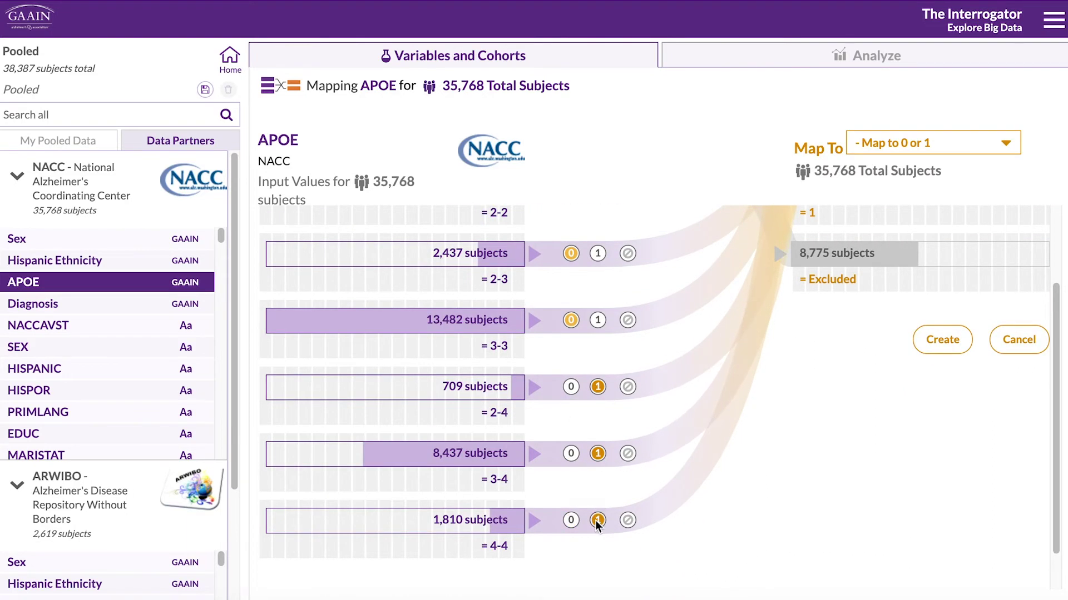
{"action": "left_click", "coordinate": [942, 341]}
{"action": "type", "text": "APOEe4"}
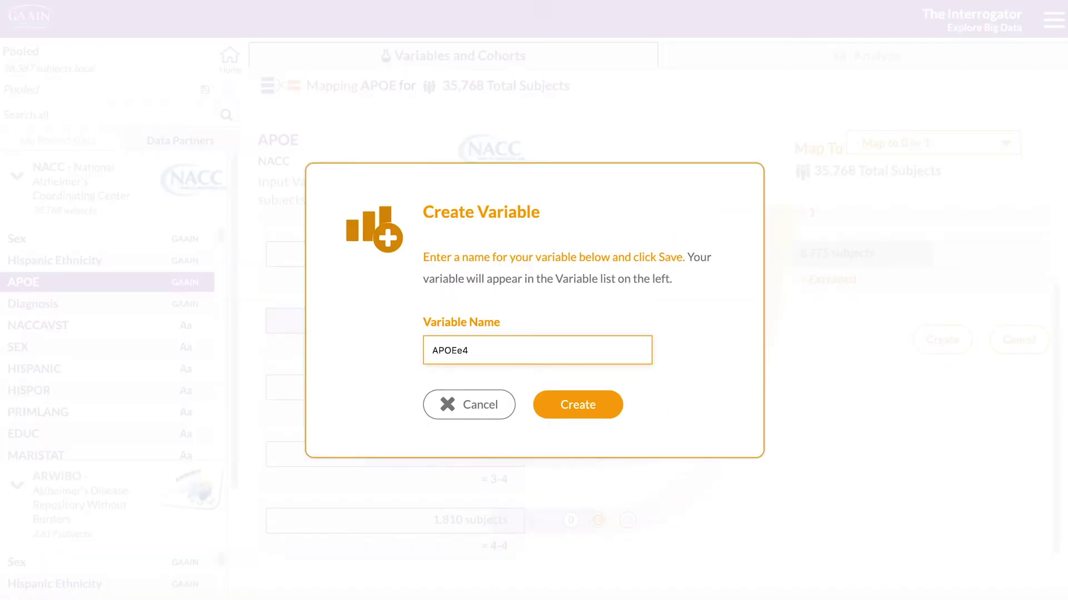
{"action": "key", "text": "Return"}
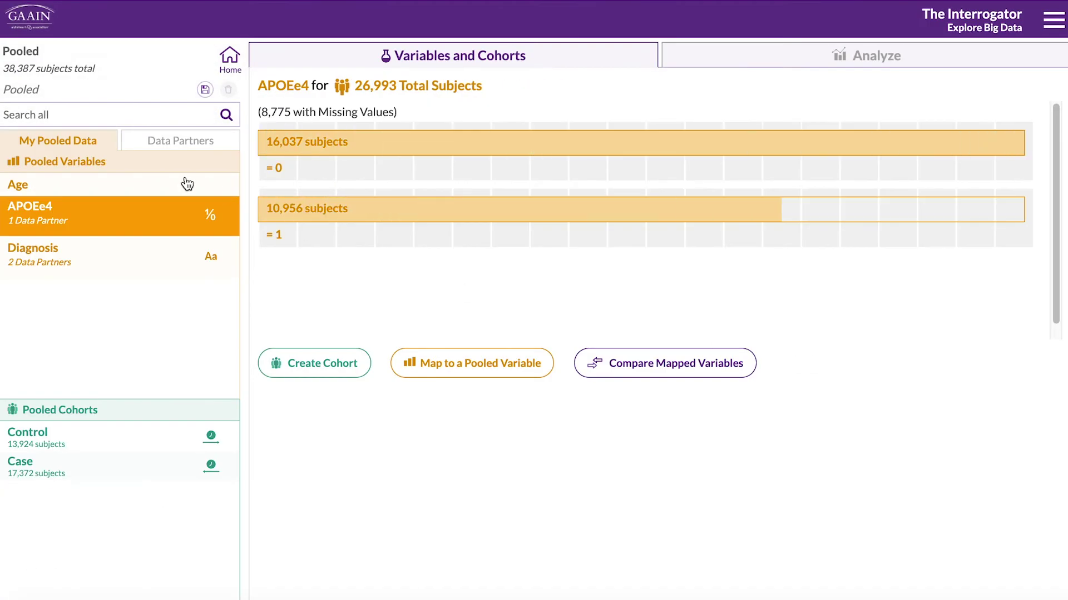
- Map ARWIBO's APOE into the existing APOEe4 variable, excluding Unknown subjects
{"action": "left_click", "coordinate": [184, 147]}
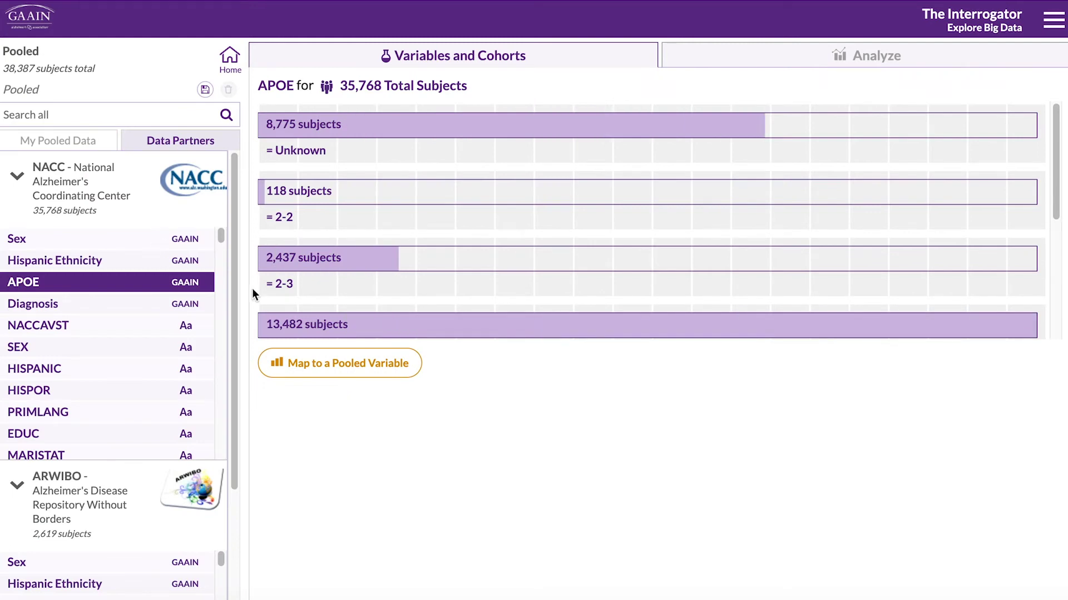
{"action": "scroll", "coordinate": [230, 345], "scroll_direction": "down", "scroll_amount": 5}
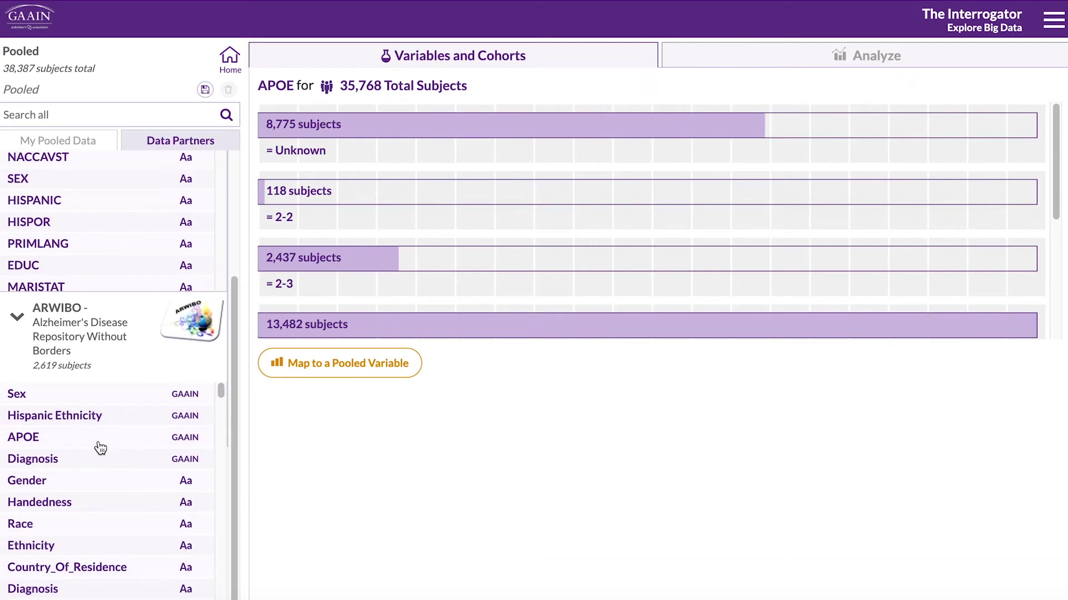
{"action": "left_click", "coordinate": [100, 438]}
{"action": "left_click", "coordinate": [380, 372]}
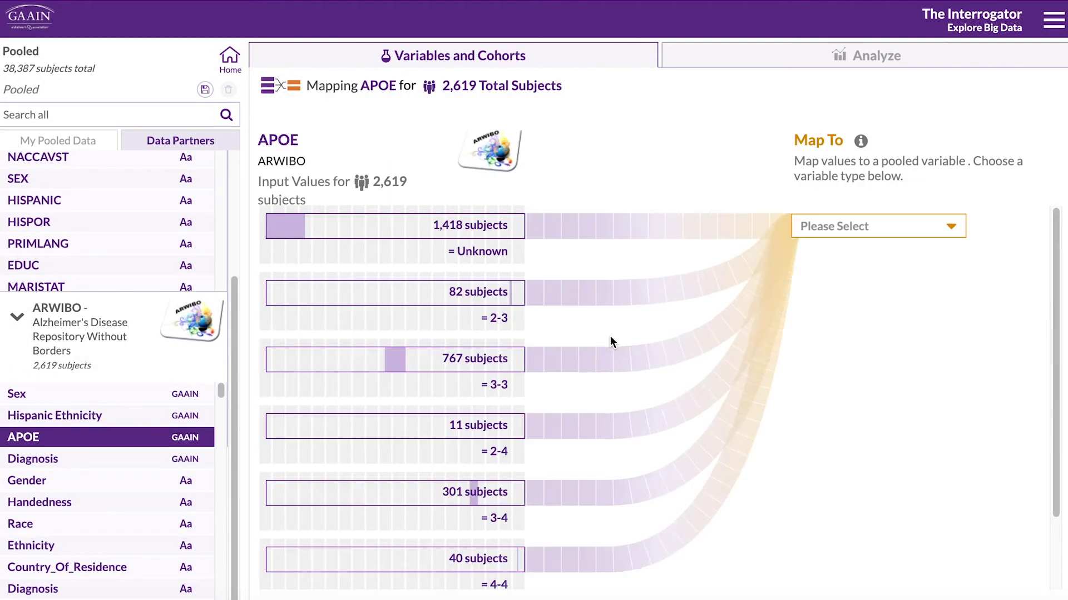
{"action": "left_click", "coordinate": [878, 229]}
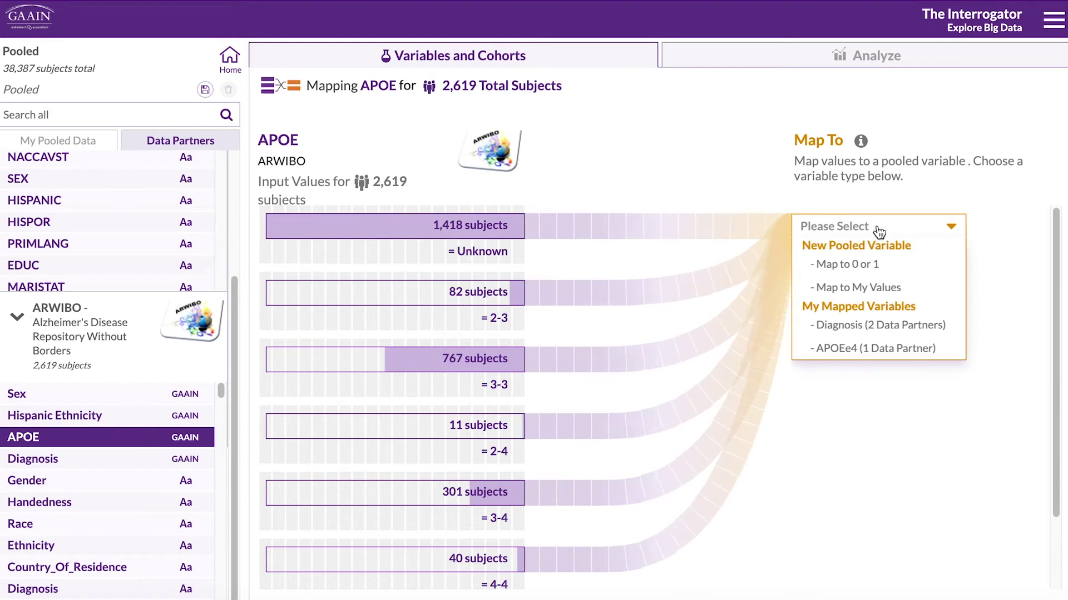
{"action": "left_click", "coordinate": [883, 349]}
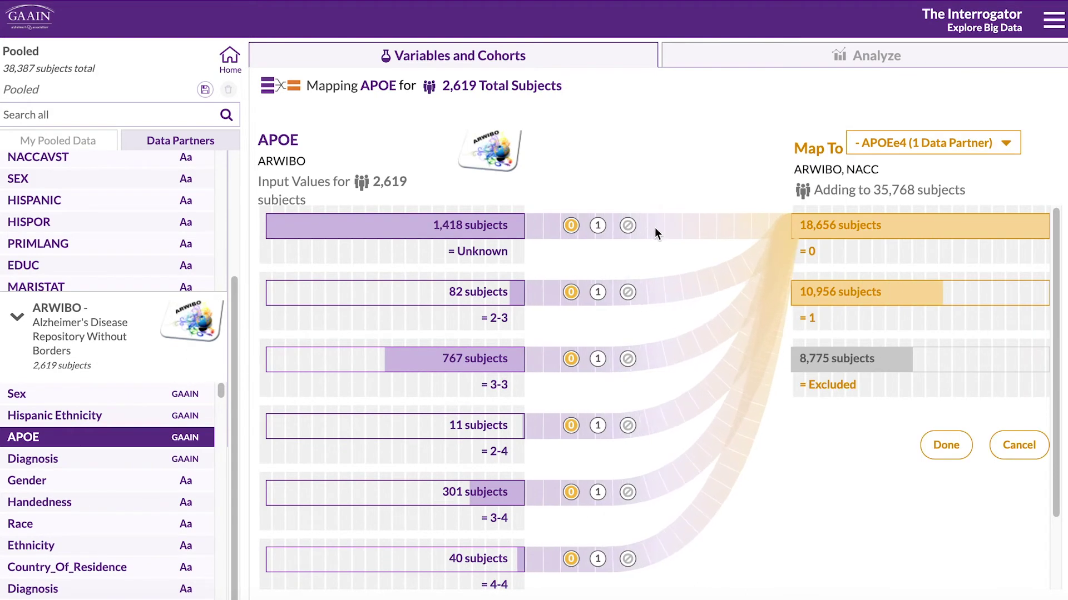
{"action": "left_click", "coordinate": [628, 225]}
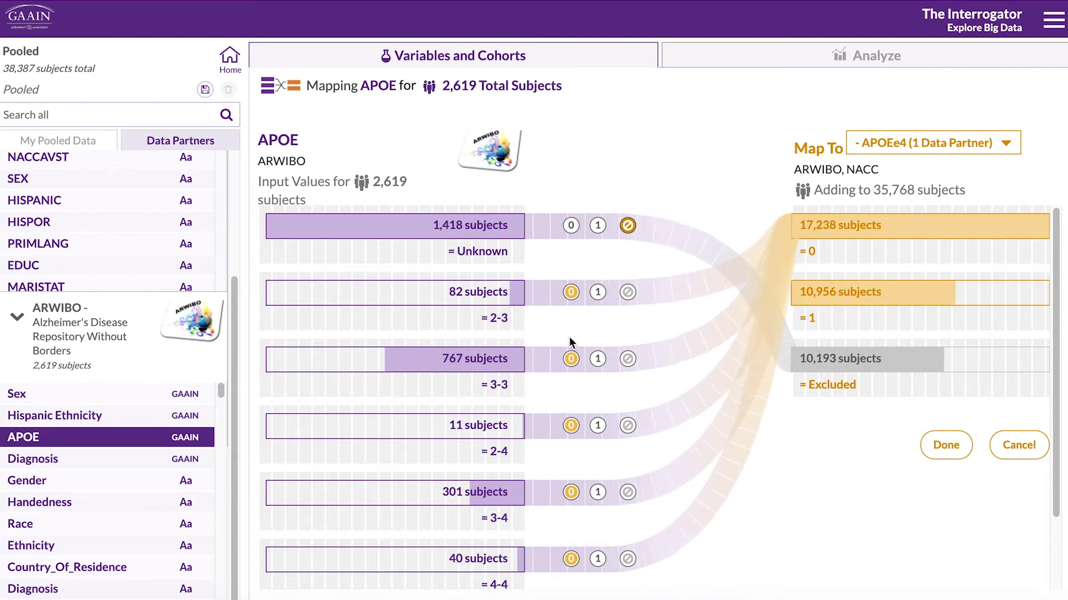
- Code ARWIBO's 2-4, 3-4 and 4-4 genotypes as 1 and finish the mapping
{"action": "scroll", "coordinate": [572, 367], "scroll_direction": "down", "scroll_amount": 1}
{"action": "scroll", "coordinate": [572, 370], "scroll_direction": "down", "scroll_amount": 1}
{"action": "left_click", "coordinate": [598, 341]}
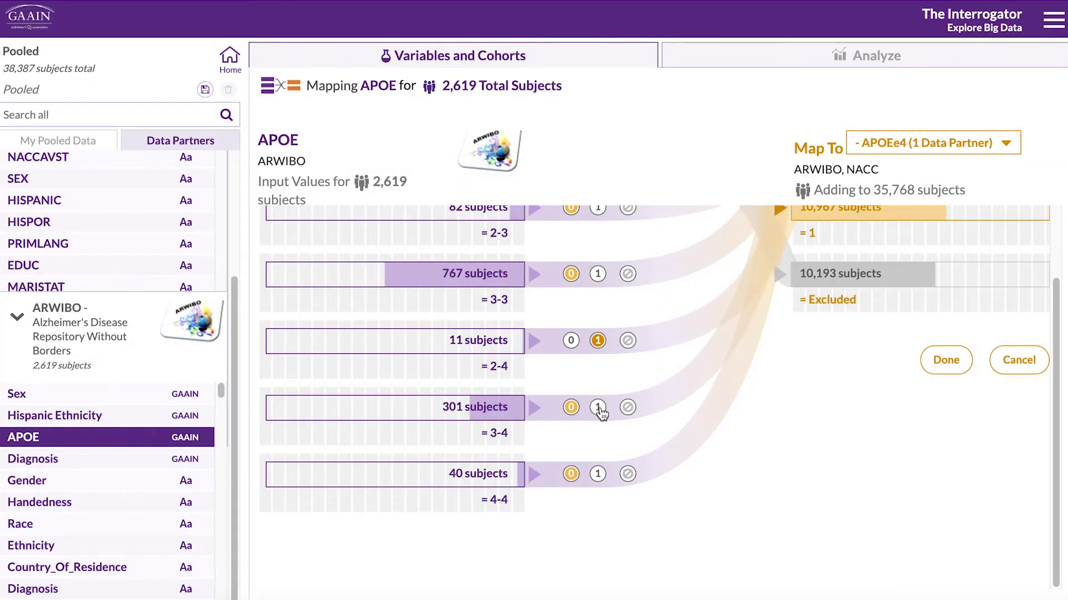
{"action": "left_click", "coordinate": [598, 407]}
{"action": "left_click", "coordinate": [598, 474]}
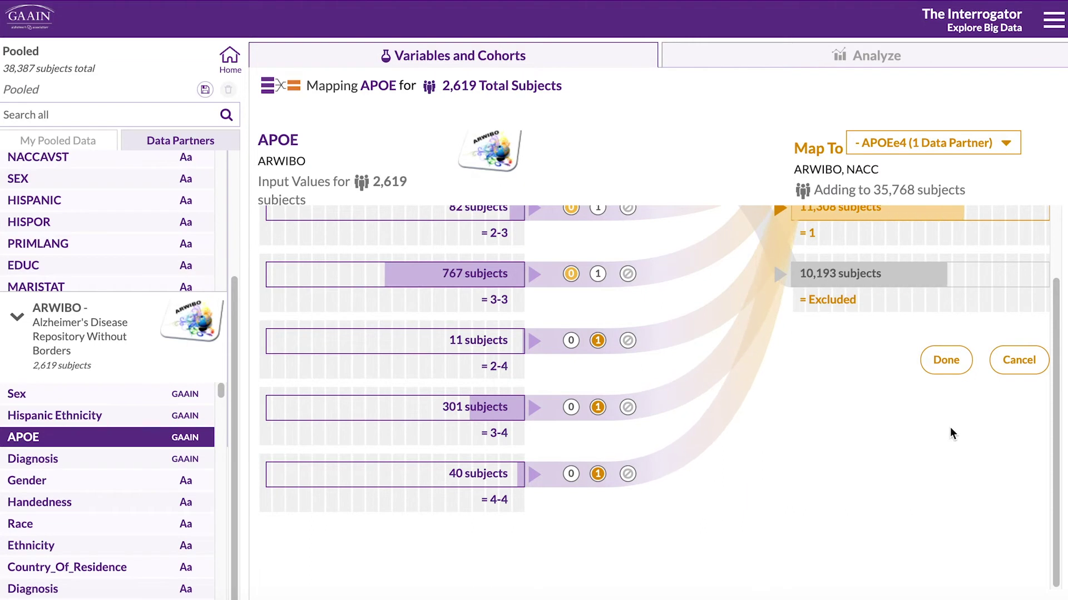
{"action": "left_click", "coordinate": [947, 360]}
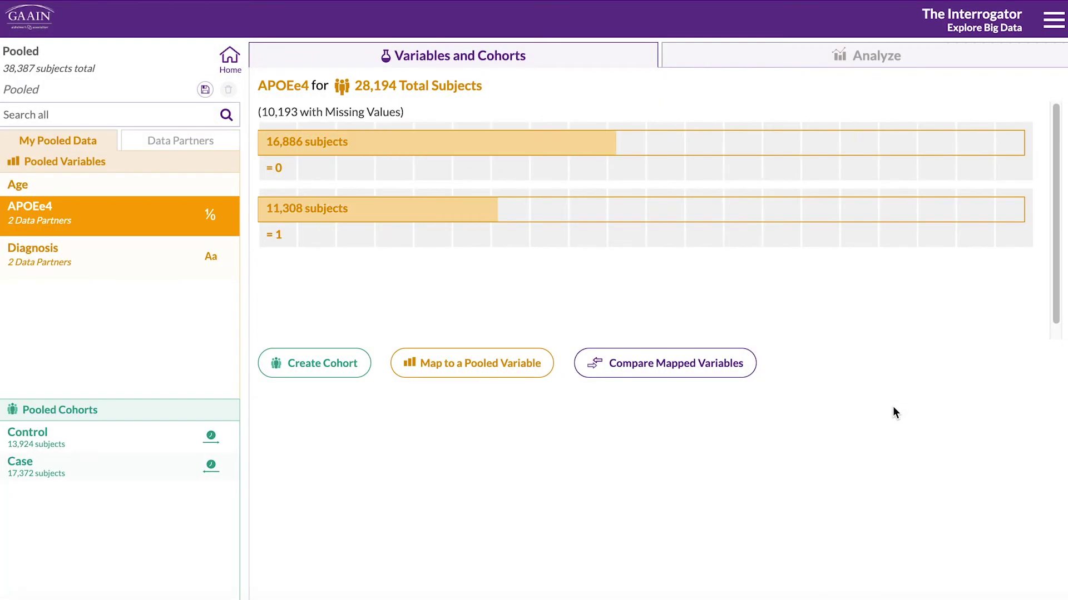
{"action": "left_click", "coordinate": [170, 145]}
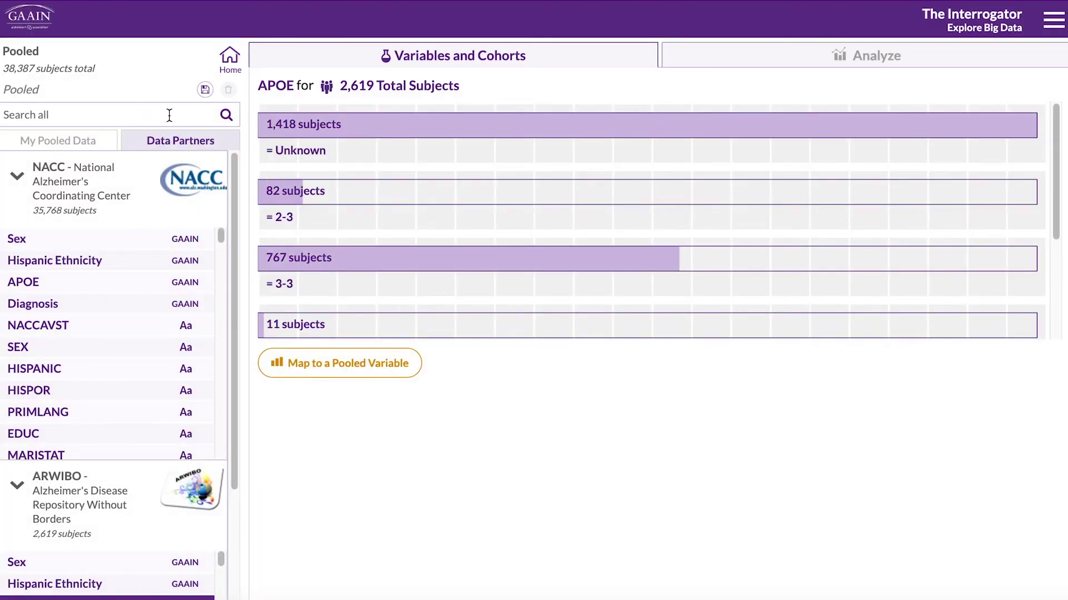
- Build a 0-or-1 variable 'High BP' from ARWIBO's ipert, coding values 1 and 2 as 1
{"action": "left_click", "coordinate": [169, 115]}
{"action": "type", "text": "high blood"}
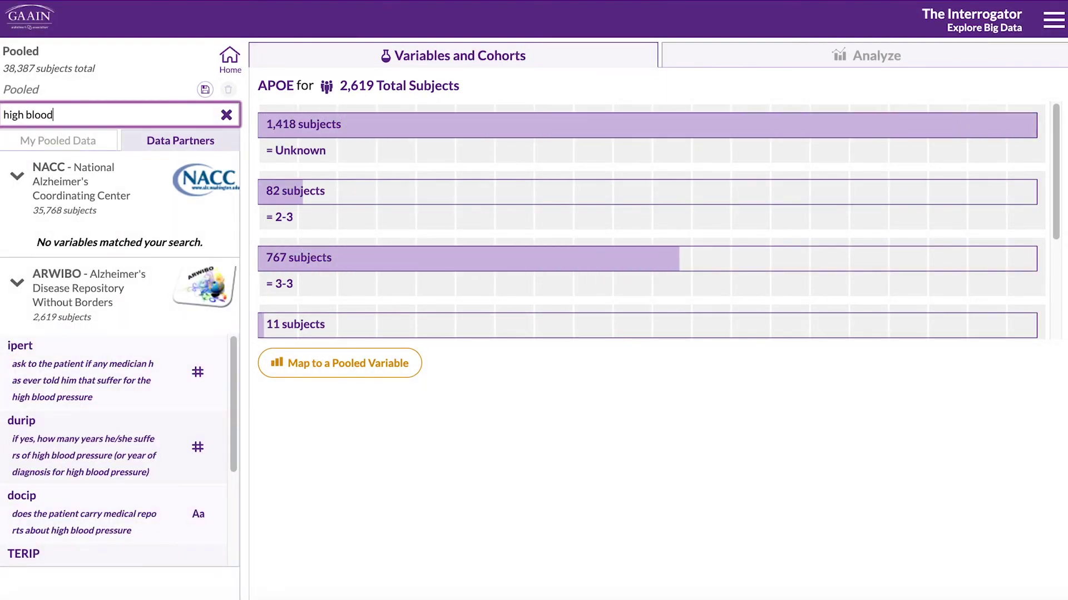
{"action": "left_click", "coordinate": [109, 370]}
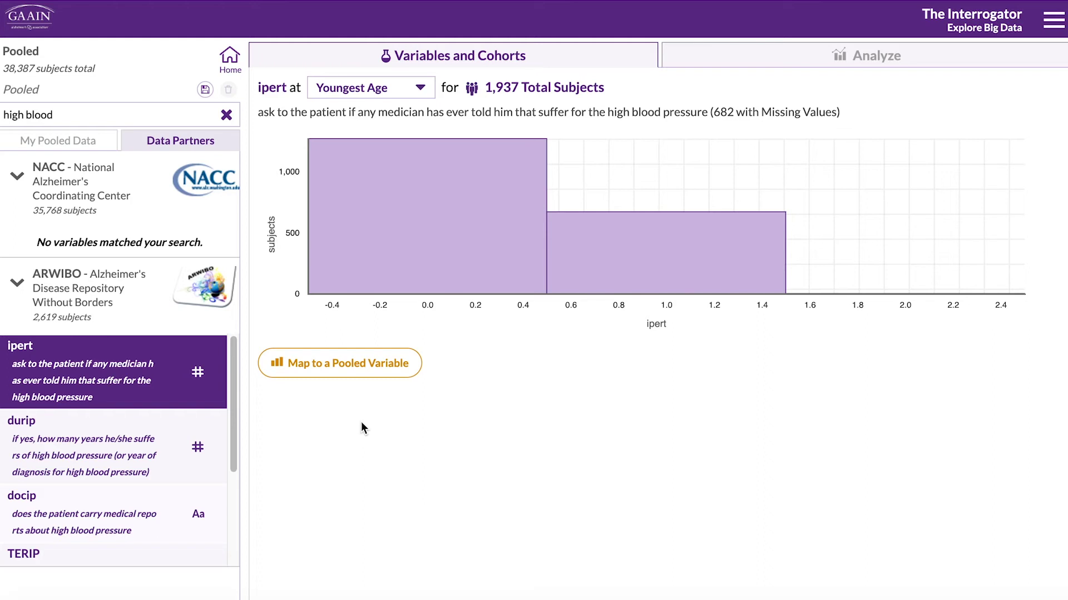
{"action": "left_click", "coordinate": [356, 373]}
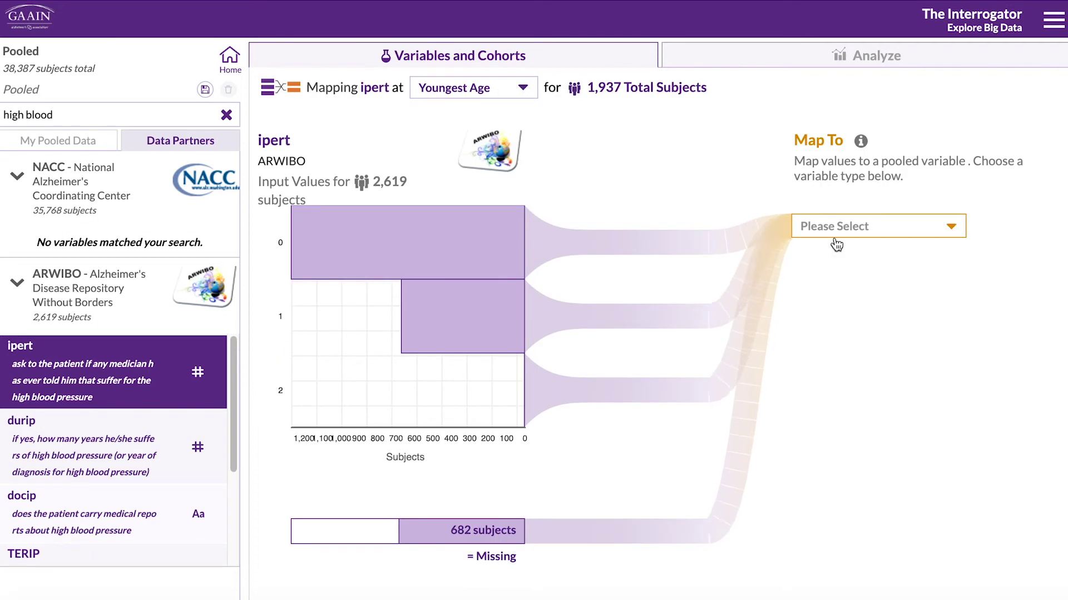
{"action": "left_click", "coordinate": [844, 228]}
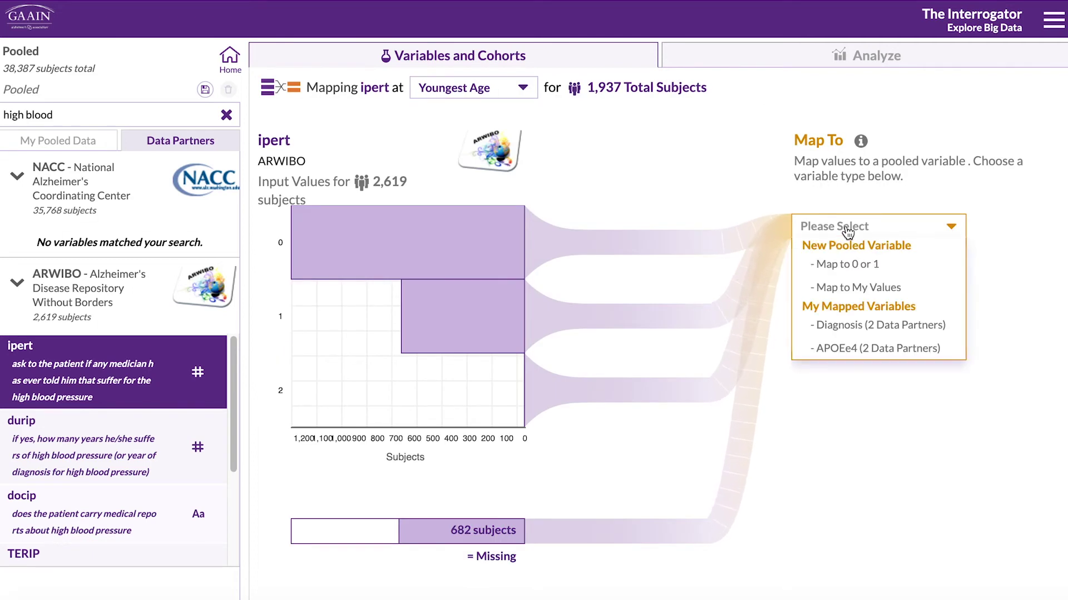
{"action": "left_click", "coordinate": [866, 264]}
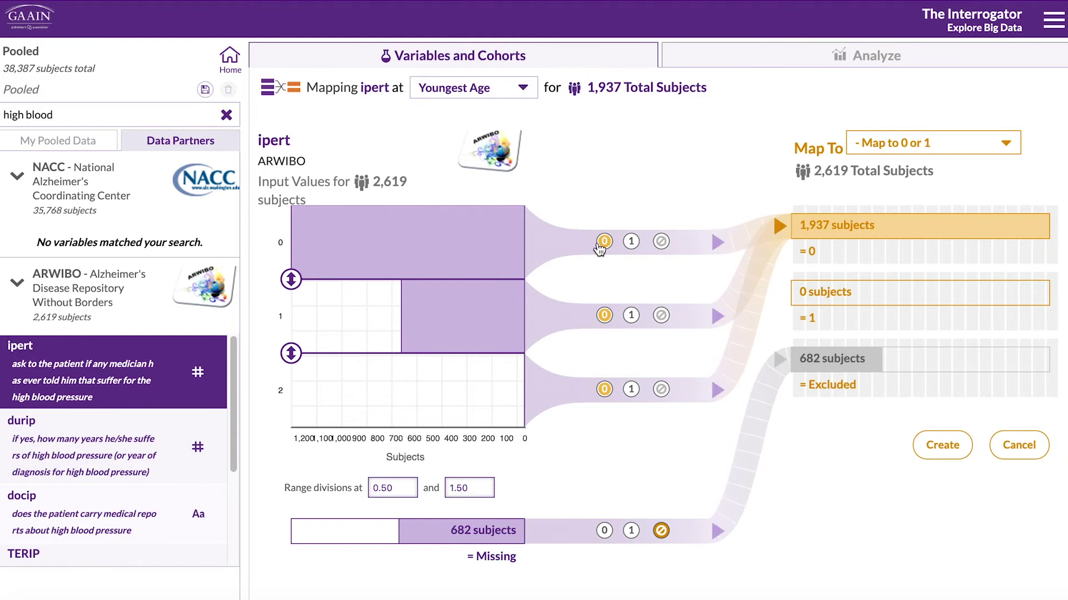
{"action": "left_click", "coordinate": [631, 315]}
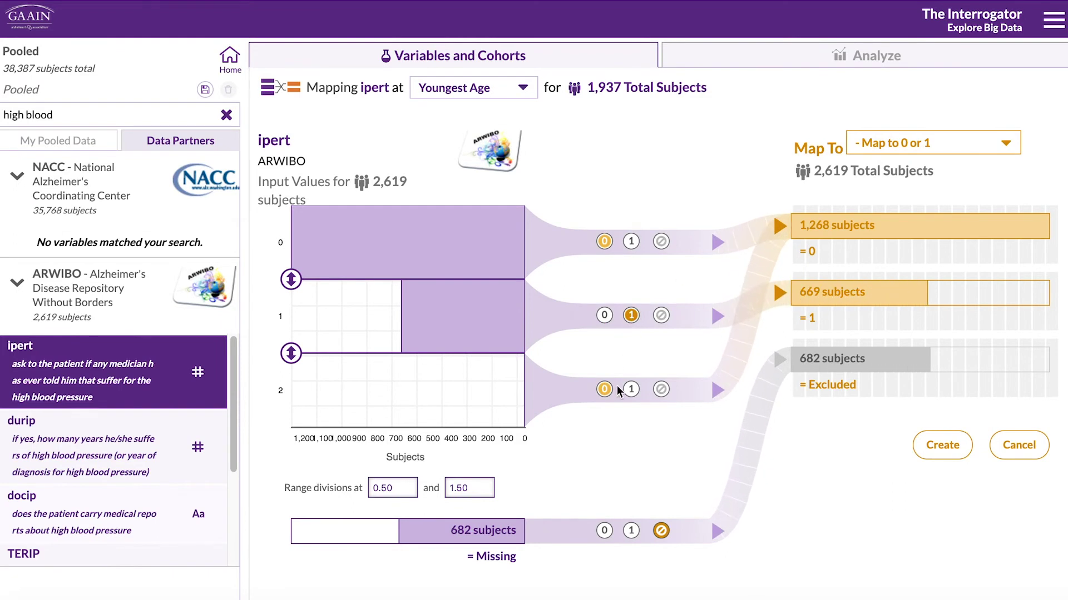
{"action": "left_click", "coordinate": [631, 390]}
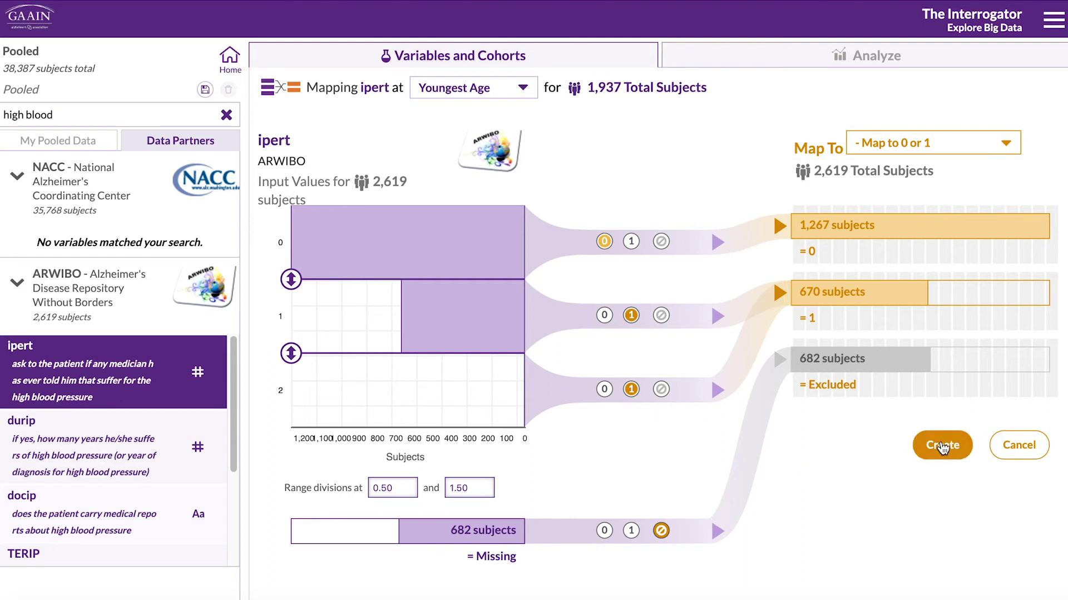
{"action": "left_click", "coordinate": [942, 447]}
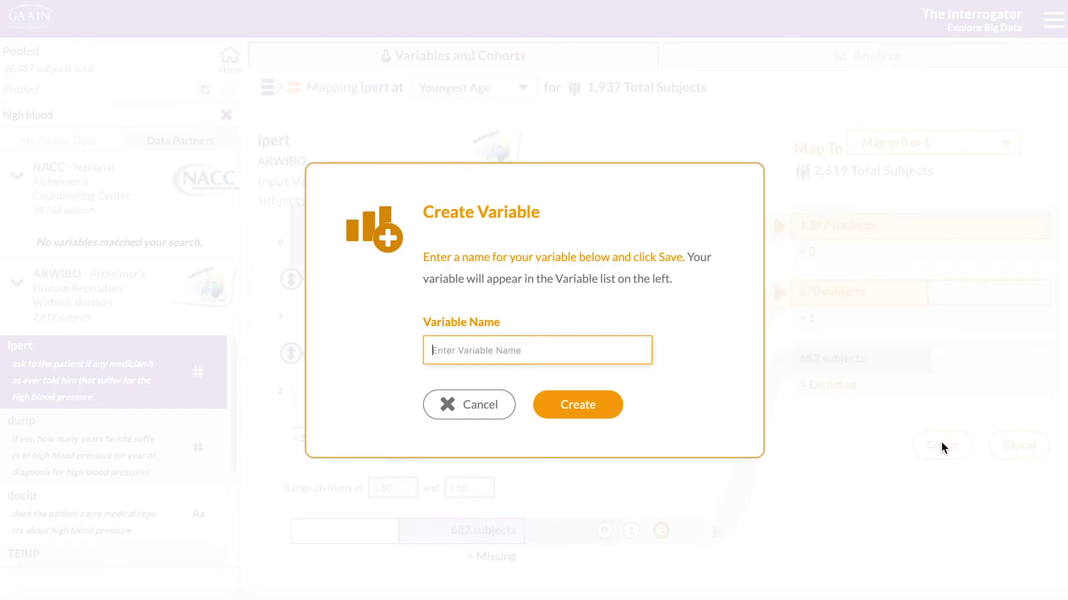
{"action": "type", "text": "High BP"}
{"action": "key", "text": "Return"}
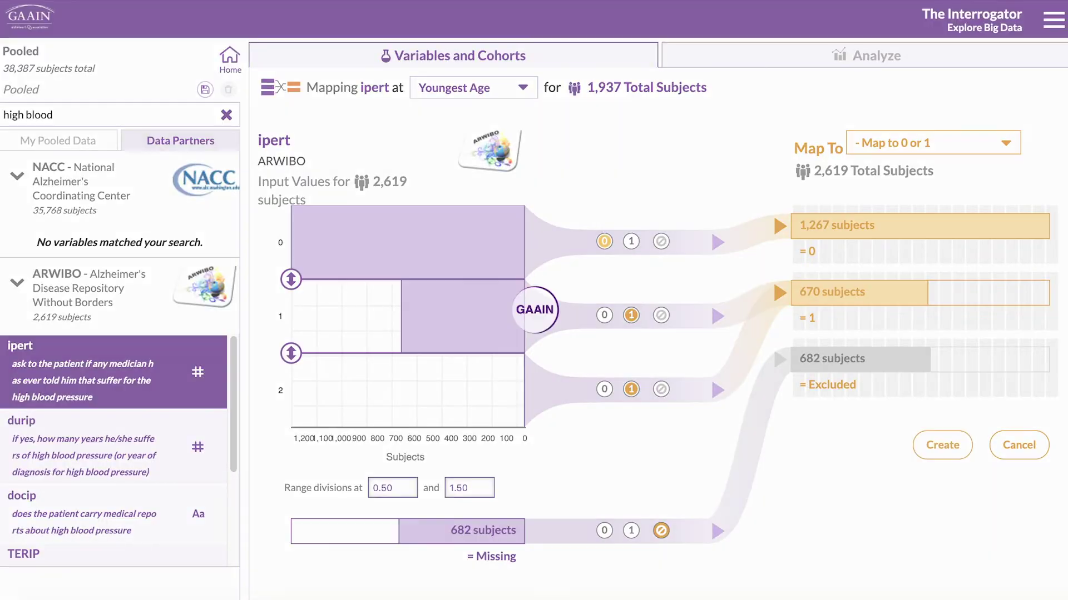
- Add NACC's HYPERTEN to High BP, coding Recent/Active and Remote/Inactive as 1
{"action": "left_click", "coordinate": [179, 146]}
{"action": "left_click", "coordinate": [177, 106]}
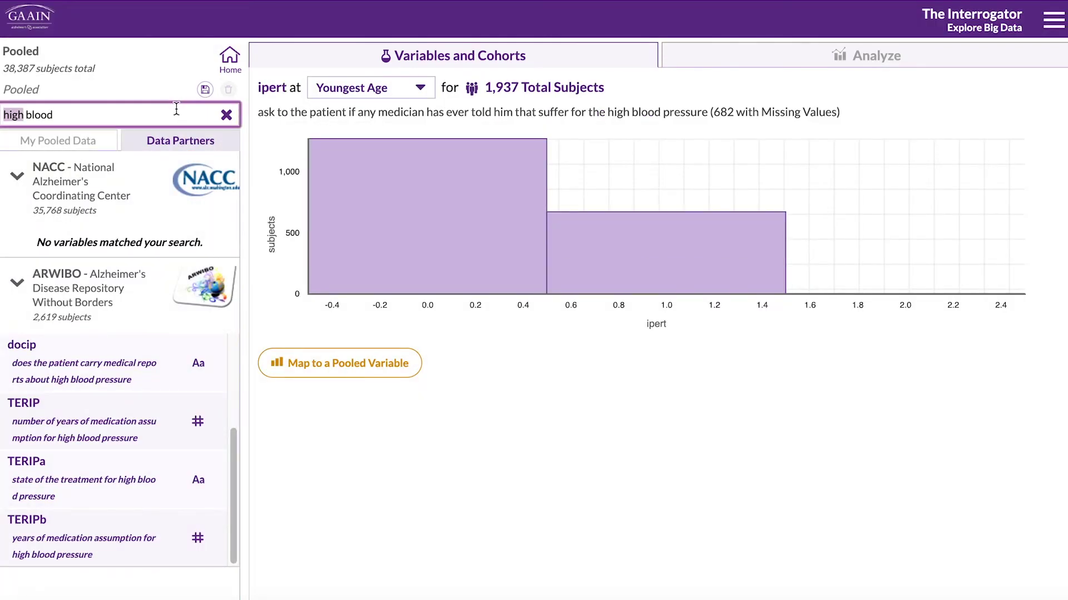
{"action": "triple_click", "coordinate": [177, 109]}
{"action": "type", "text": "hypertens"}
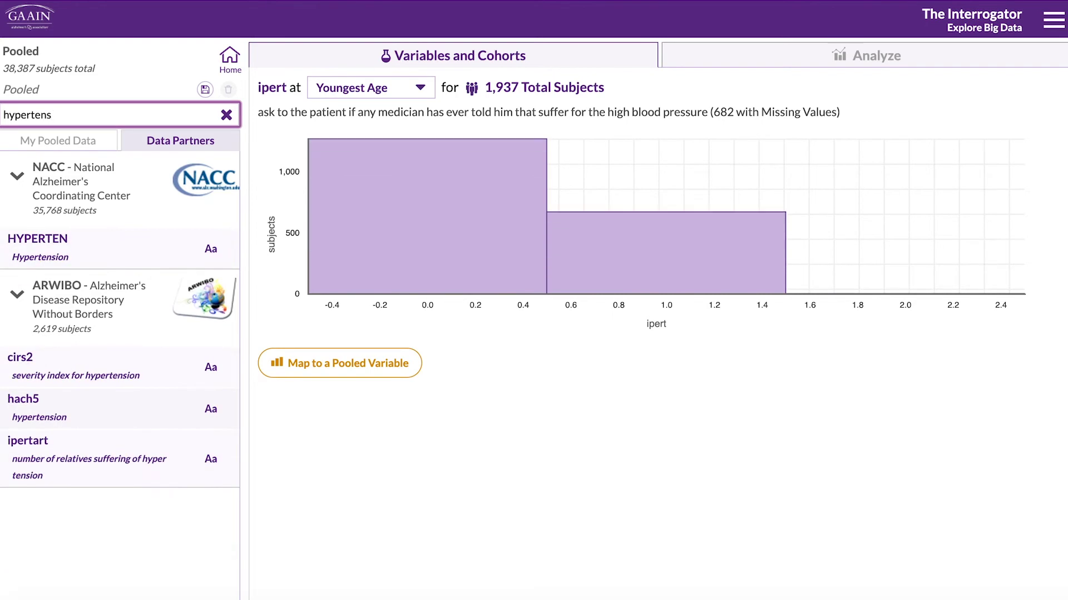
{"action": "left_click", "coordinate": [111, 255]}
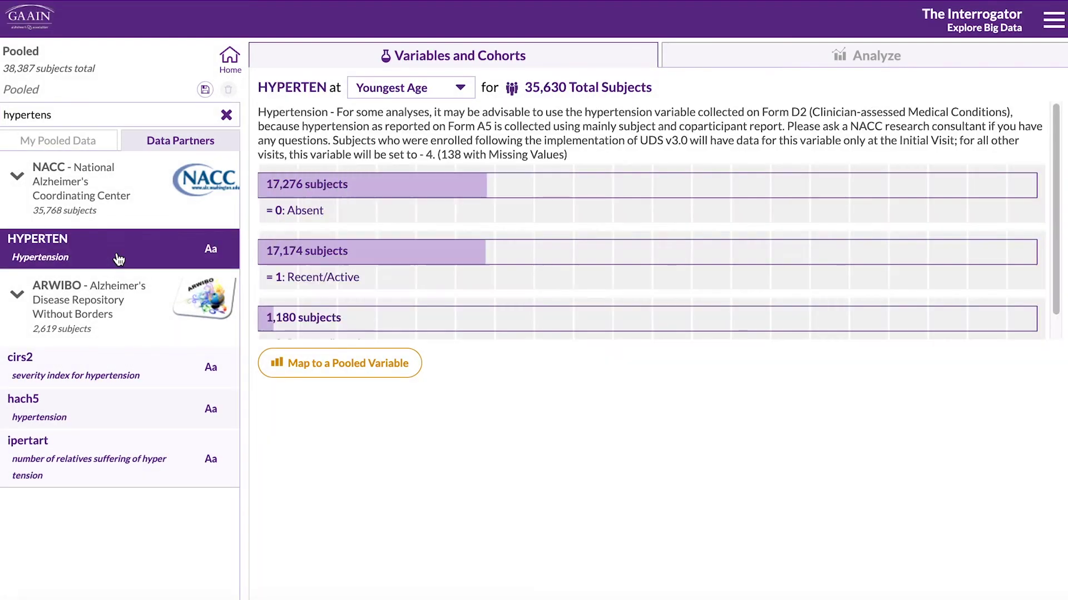
{"action": "left_click", "coordinate": [359, 363]}
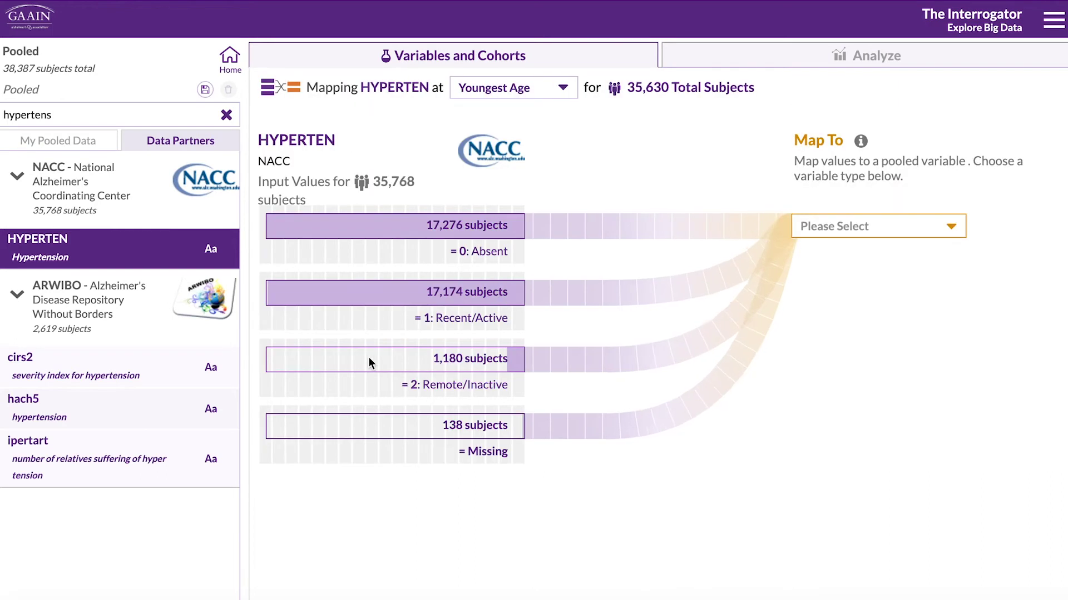
{"action": "left_click", "coordinate": [868, 230]}
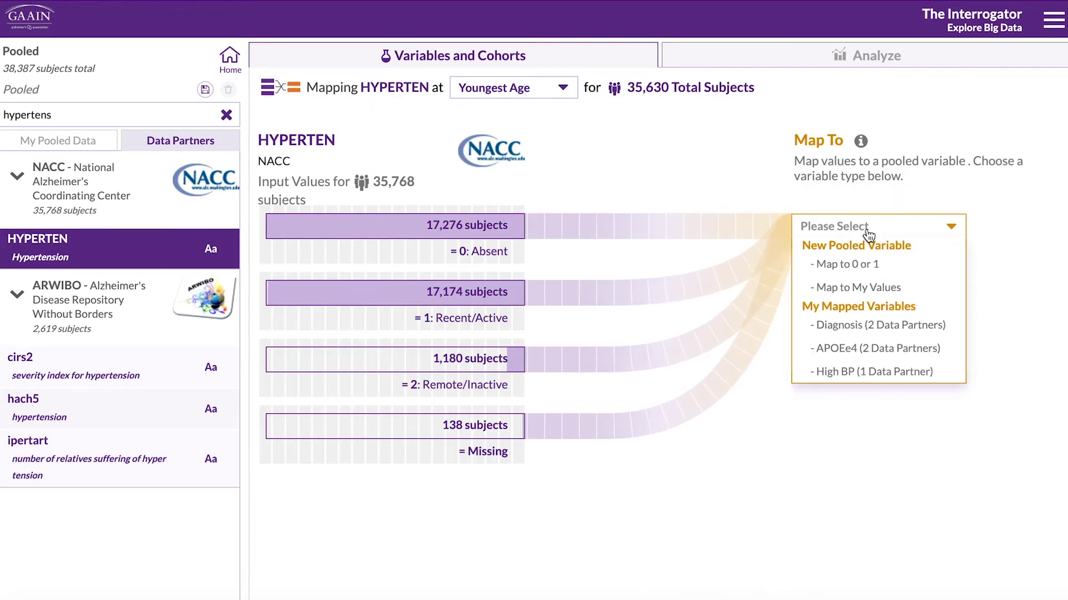
{"action": "left_click", "coordinate": [875, 371]}
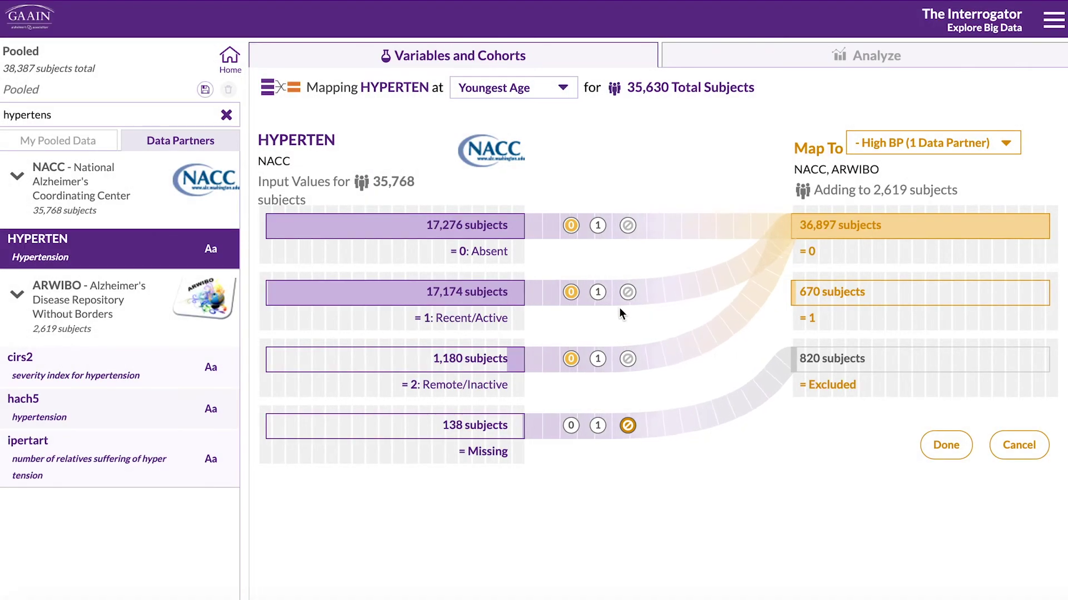
{"action": "left_click", "coordinate": [596, 293]}
{"action": "left_click", "coordinate": [598, 358]}
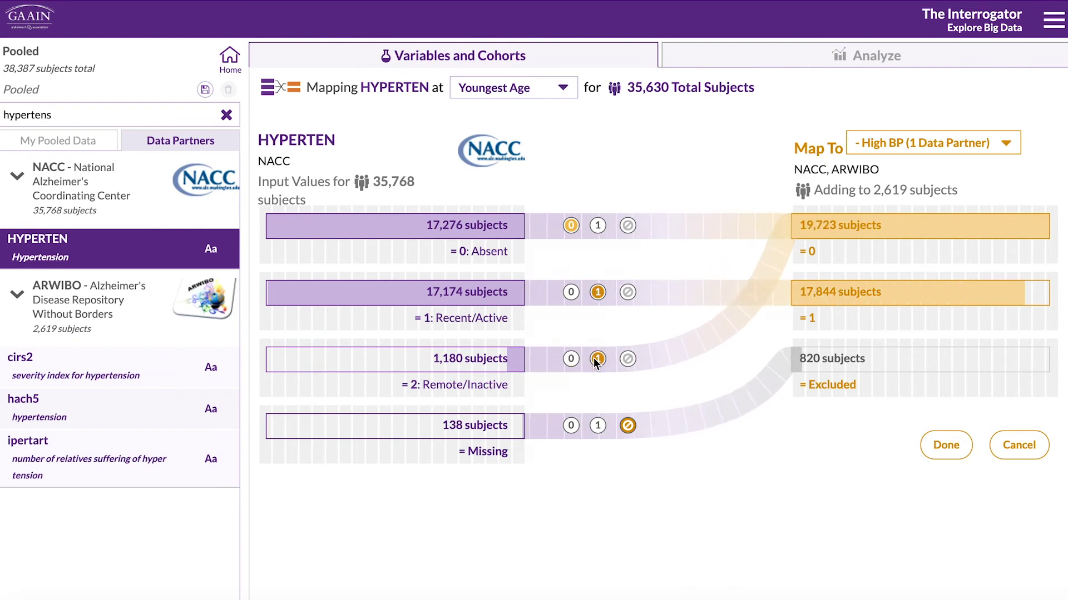
{"action": "left_click", "coordinate": [946, 444]}
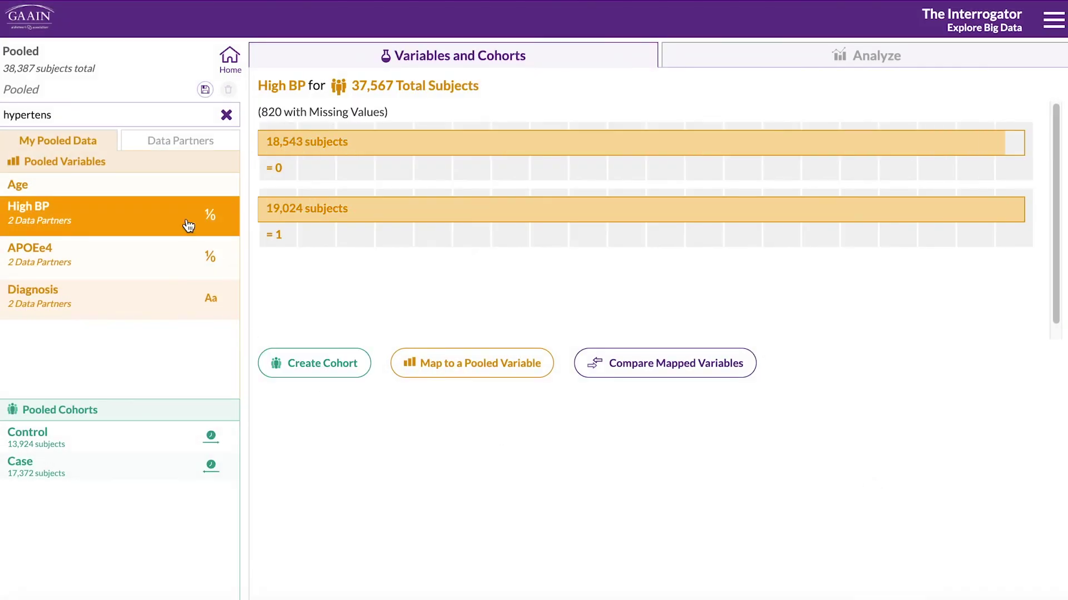
- Search the partner variables for 'diabet' and open NACC's DIABETES variable
{"action": "left_click", "coordinate": [195, 146]}
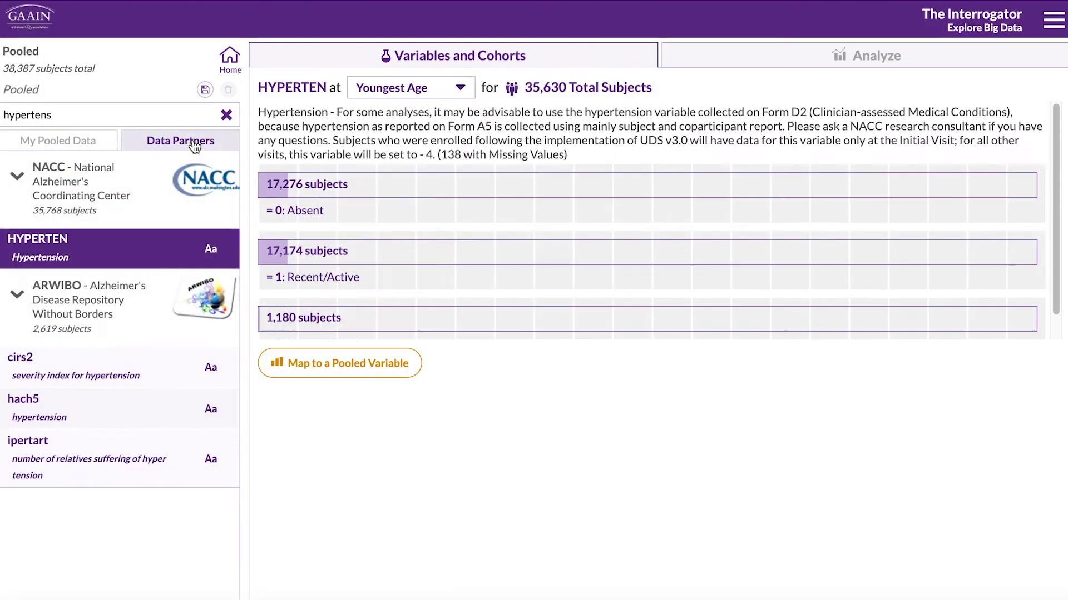
{"action": "left_click", "coordinate": [226, 115]}
{"action": "left_click", "coordinate": [191, 115]}
{"action": "type", "text": "dia"}
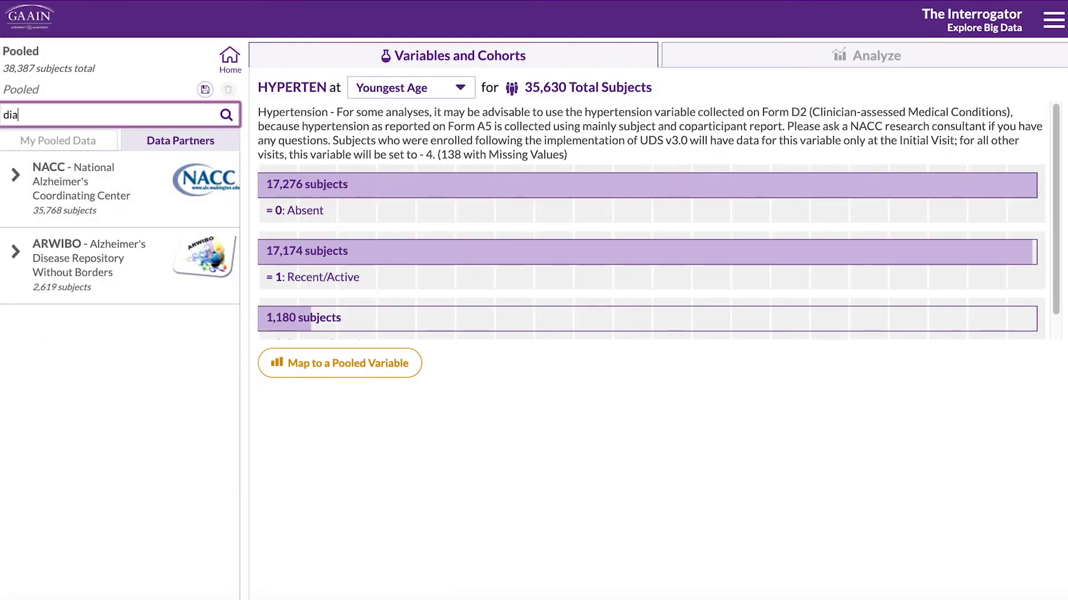
{"action": "type", "text": "bet"}
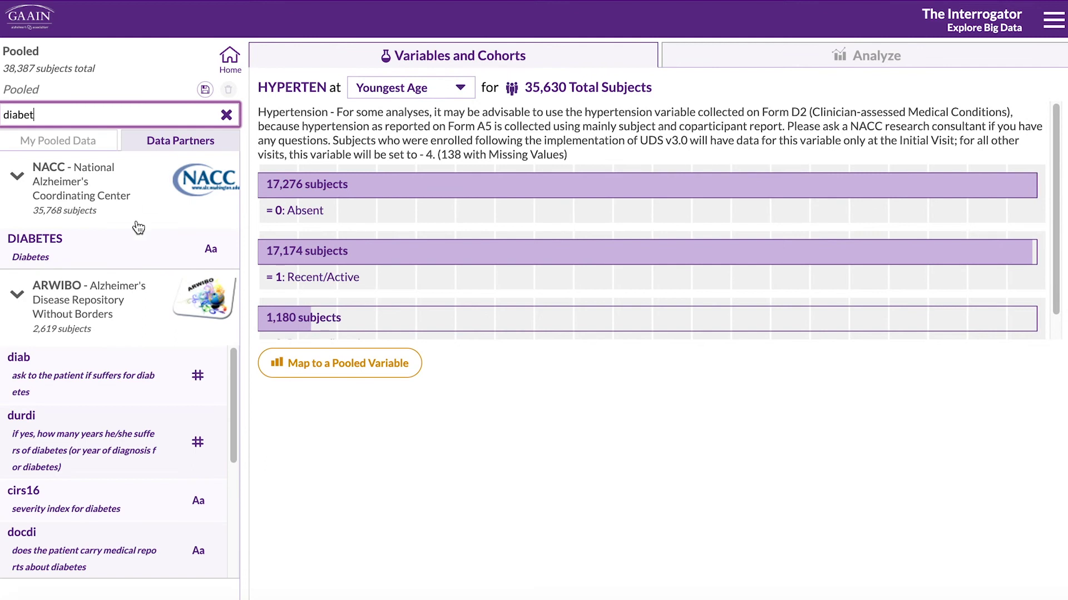
{"action": "left_click", "coordinate": [127, 260]}
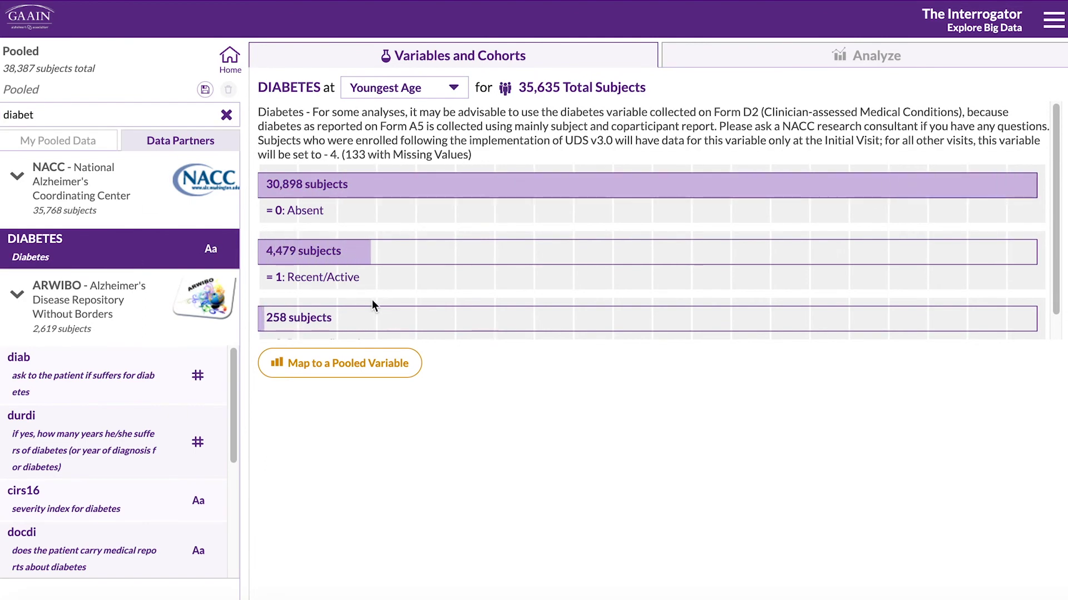
- Recode DIABETES with Recent/Active and Remote/Inactive as 1 into a new pooled variable named Diabetic
{"action": "left_click", "coordinate": [370, 367]}
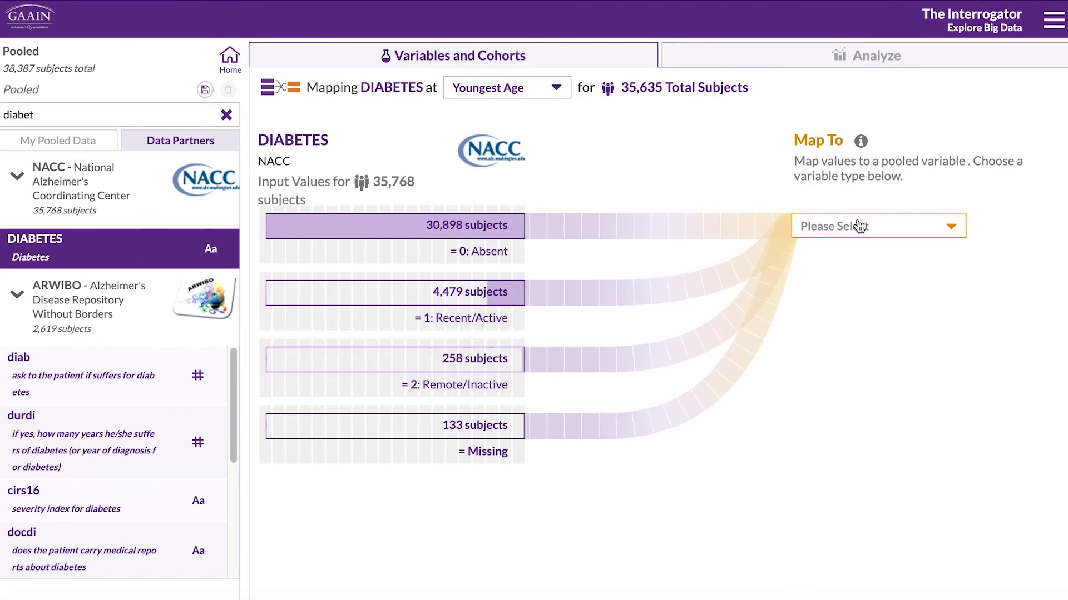
{"action": "left_click", "coordinate": [861, 227]}
{"action": "left_click", "coordinate": [864, 265]}
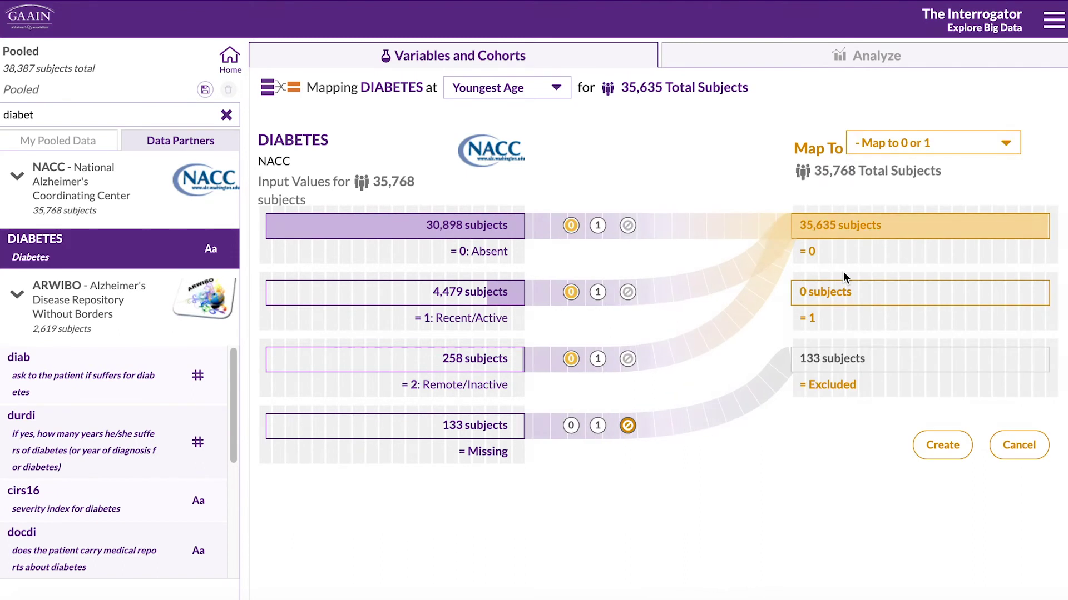
{"action": "left_click", "coordinate": [598, 292]}
{"action": "left_click", "coordinate": [598, 359]}
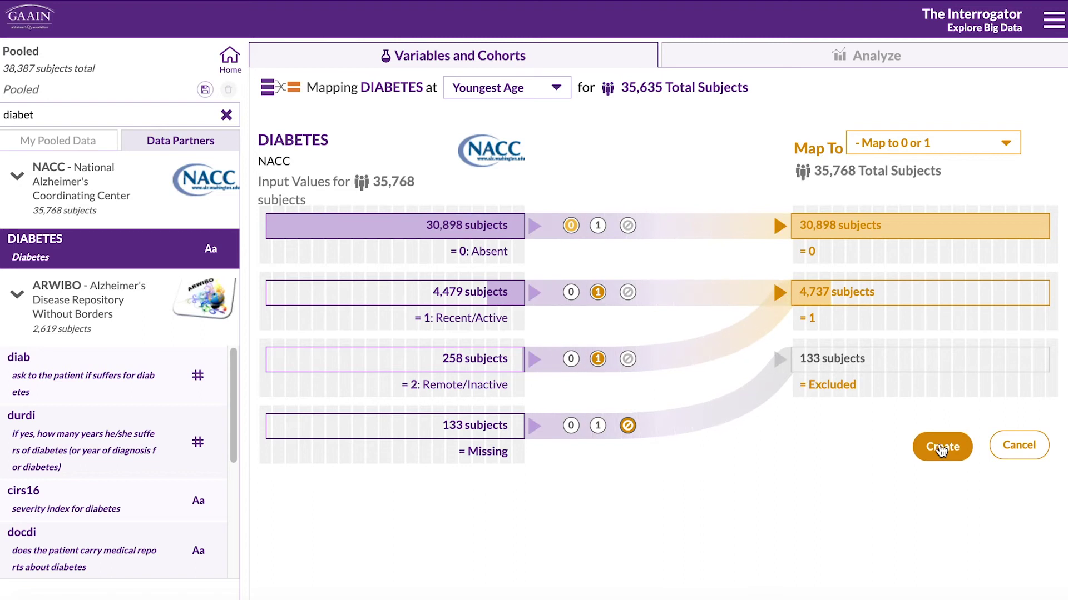
{"action": "left_click", "coordinate": [941, 450]}
{"action": "type", "text": "Diabetic"}
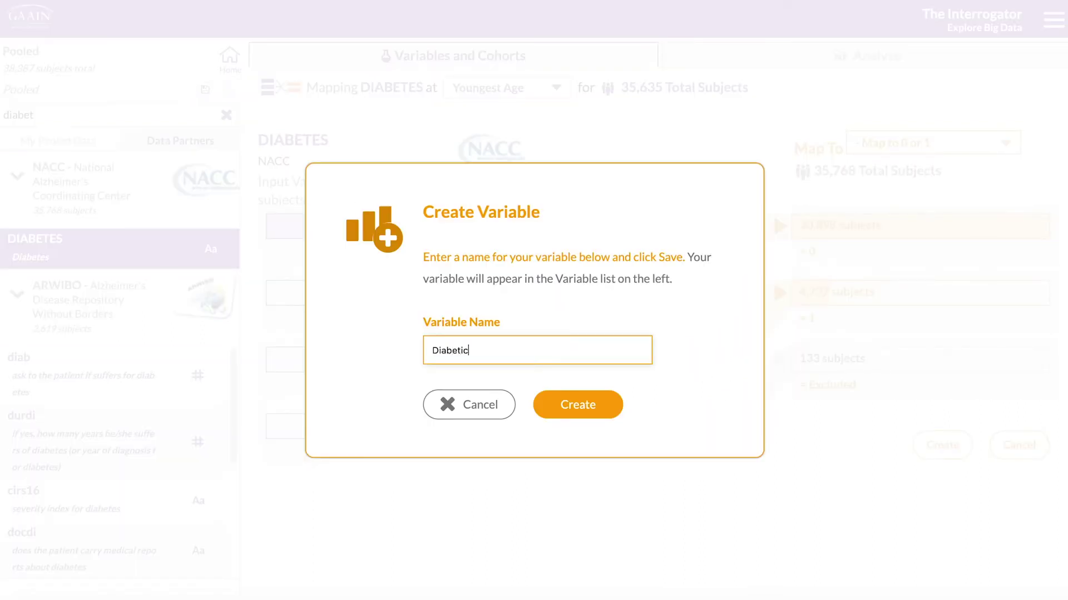
{"action": "key", "text": "Return"}
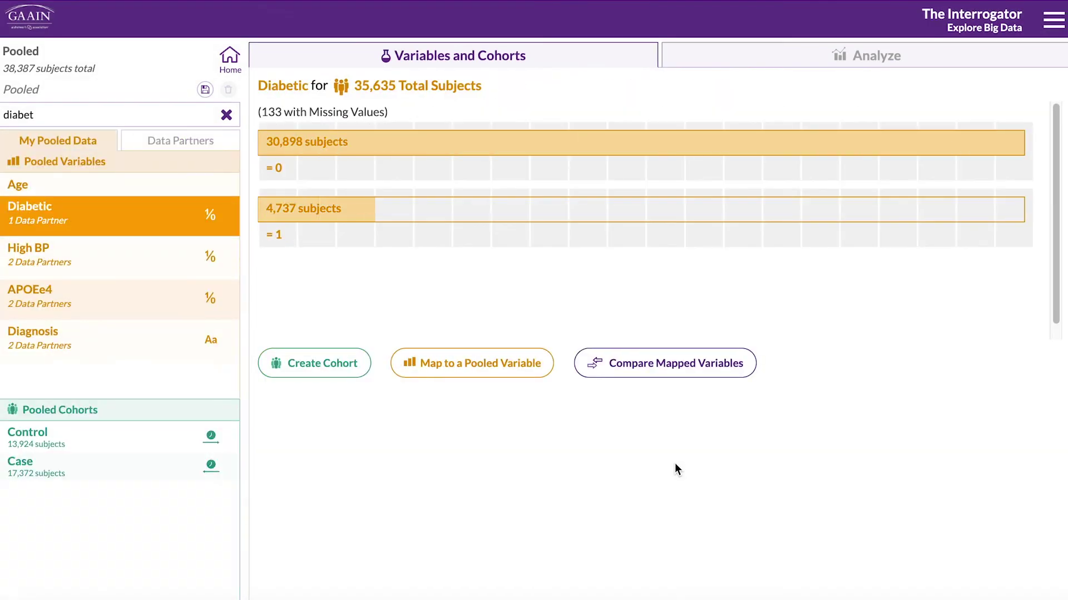
- Start mapping ARWIBO's diab variable into the existing Diabetic pooled variable
{"action": "left_click", "coordinate": [196, 144]}
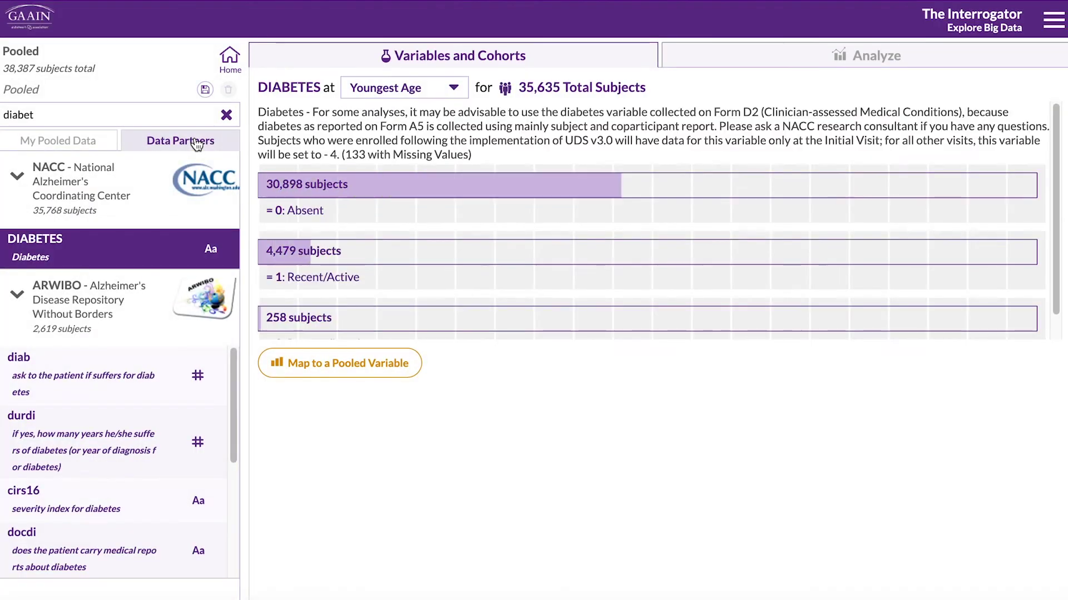
{"action": "left_click", "coordinate": [89, 387]}
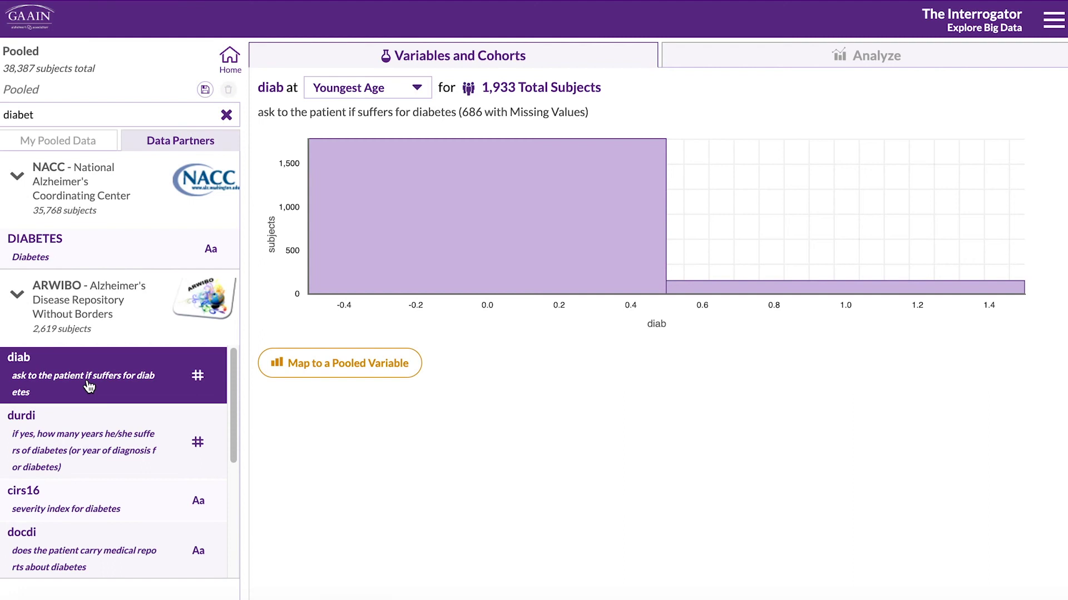
{"action": "left_click", "coordinate": [376, 368]}
{"action": "left_click", "coordinate": [892, 232]}
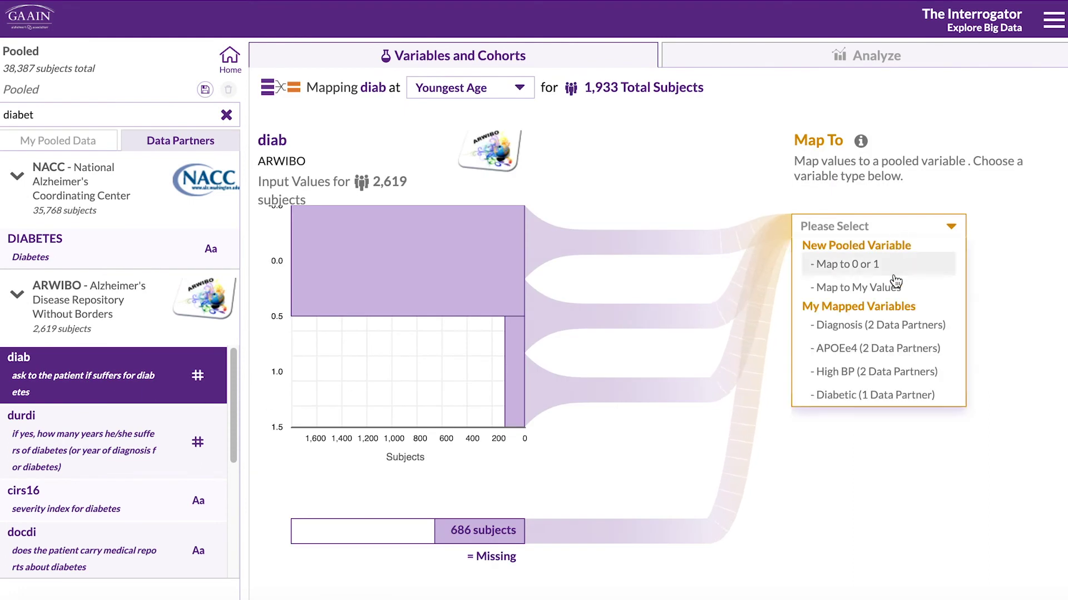
{"action": "left_click", "coordinate": [893, 395]}
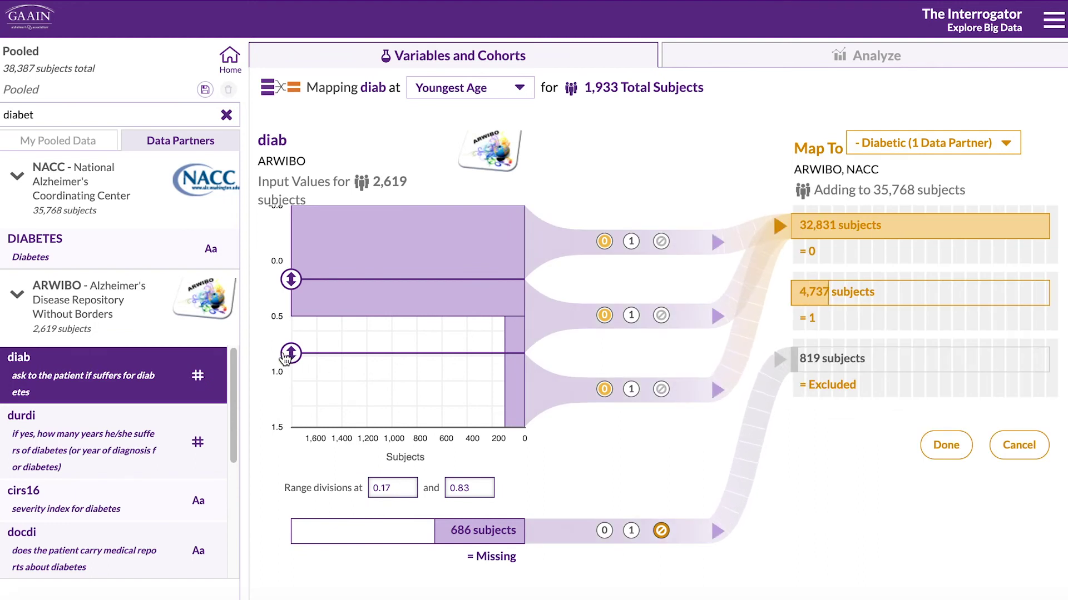
- Split diab at 0.50 and 1.50, code the bands 0/1, and finish the mapping
{"action": "left_click_drag", "start_coordinate": [284, 357], "coordinate": [285, 429]}
{"action": "left_click_drag", "start_coordinate": [285, 279], "coordinate": [285, 207]}
{"action": "left_click", "coordinate": [285, 317]}
{"action": "left_click", "coordinate": [631, 315]}
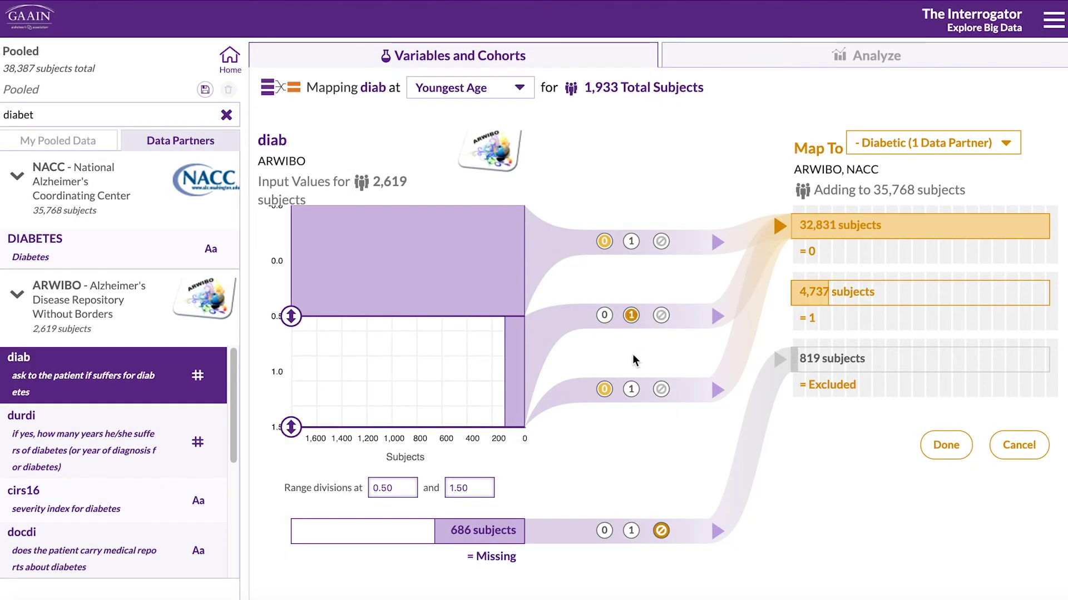
{"action": "left_click", "coordinate": [631, 390]}
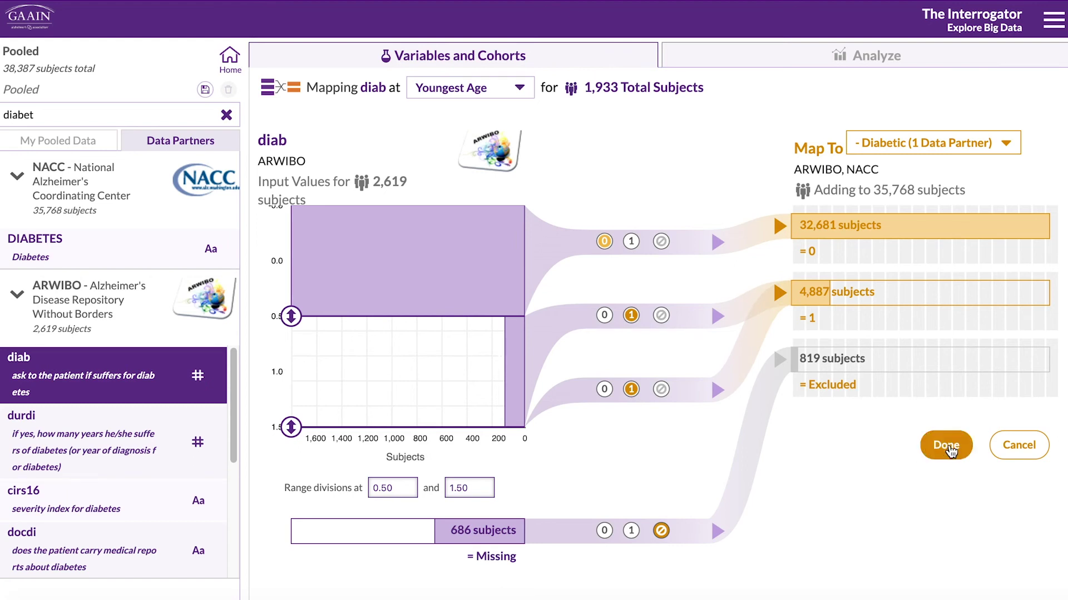
{"action": "left_click", "coordinate": [931, 449]}
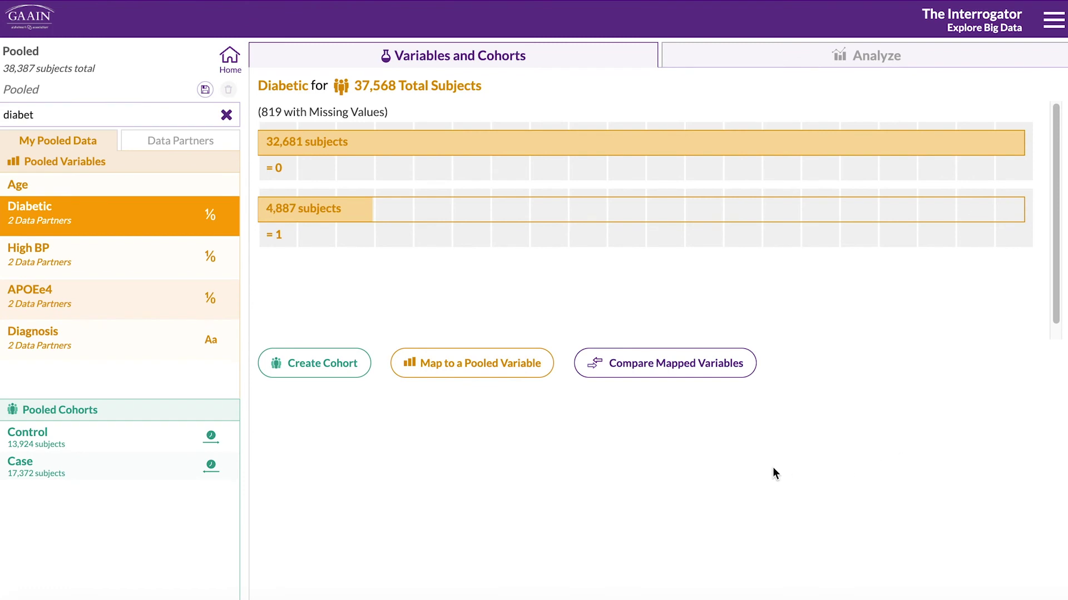
- In Analyze, set Control as the control group and Case as the case group
{"action": "left_click", "coordinate": [837, 52]}
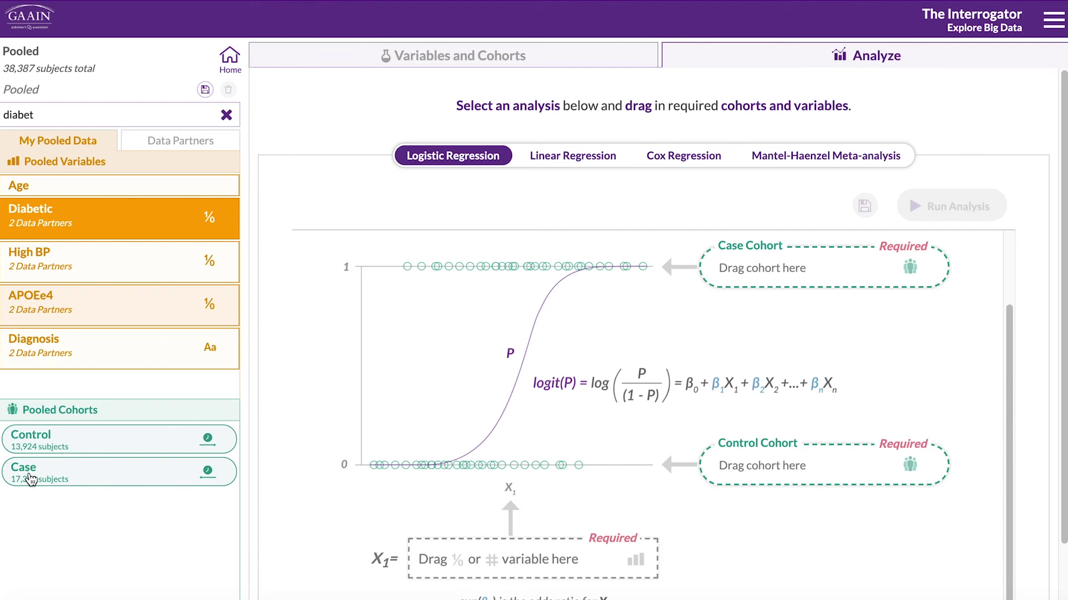
{"action": "left_click_drag", "start_coordinate": [34, 445], "coordinate": [772, 471]}
{"action": "left_click_drag", "start_coordinate": [60, 473], "coordinate": [762, 269]}
- Add APOEe4 as the main predictor, with High BP and Diabetic as additional predictors
{"action": "scroll", "coordinate": [711, 309], "scroll_direction": "down", "scroll_amount": 2}
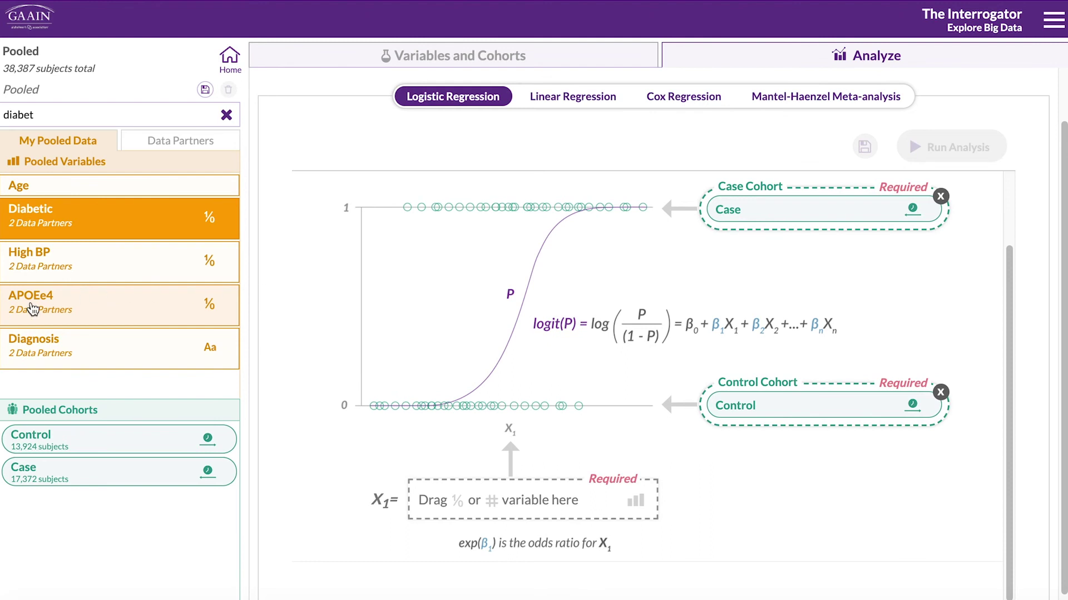
{"action": "left_click_drag", "start_coordinate": [32, 309], "coordinate": [465, 501]}
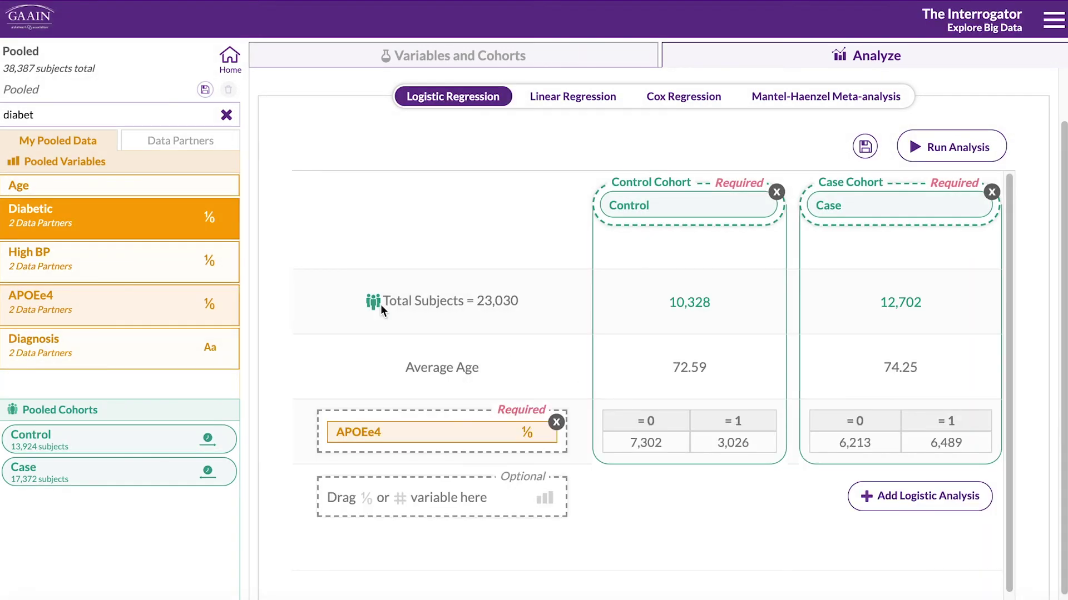
{"action": "left_click_drag", "start_coordinate": [34, 261], "coordinate": [417, 495]}
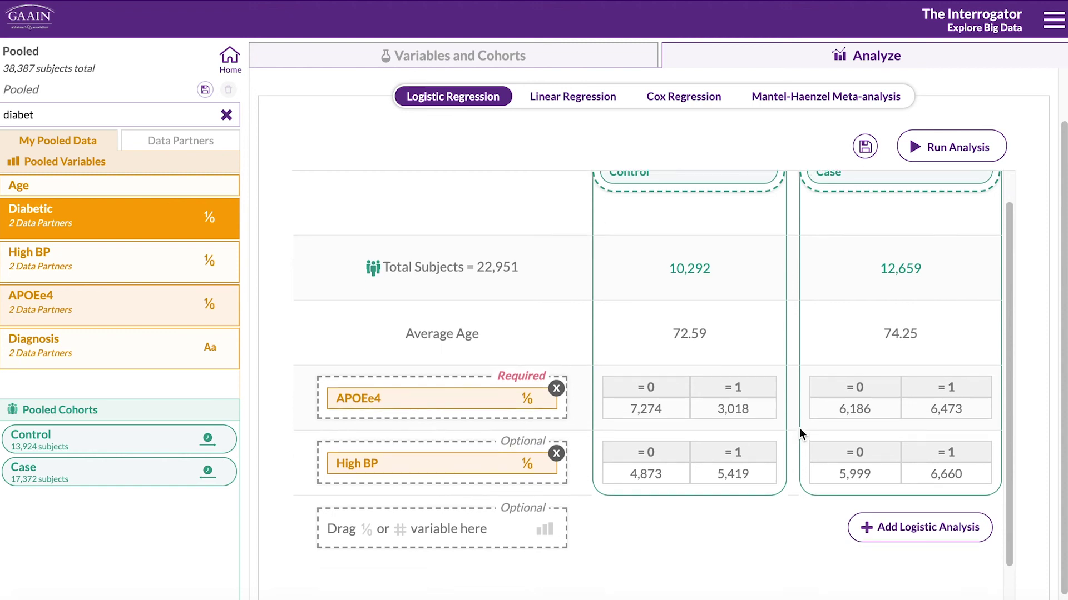
{"action": "scroll", "coordinate": [799, 428], "scroll_direction": "down", "scroll_amount": 1}
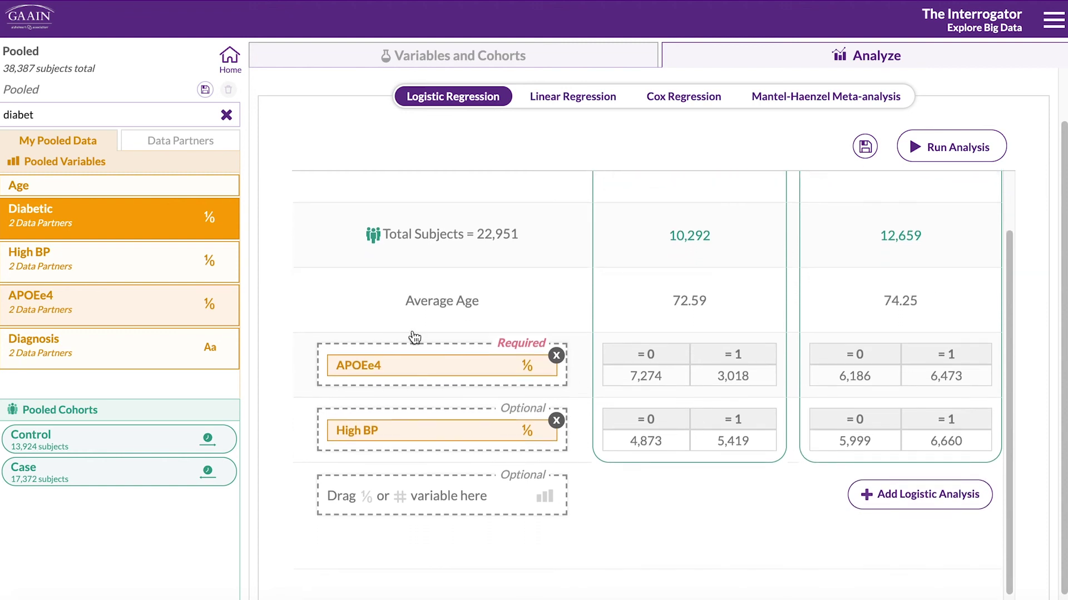
{"action": "left_click_drag", "start_coordinate": [19, 207], "coordinate": [423, 496]}
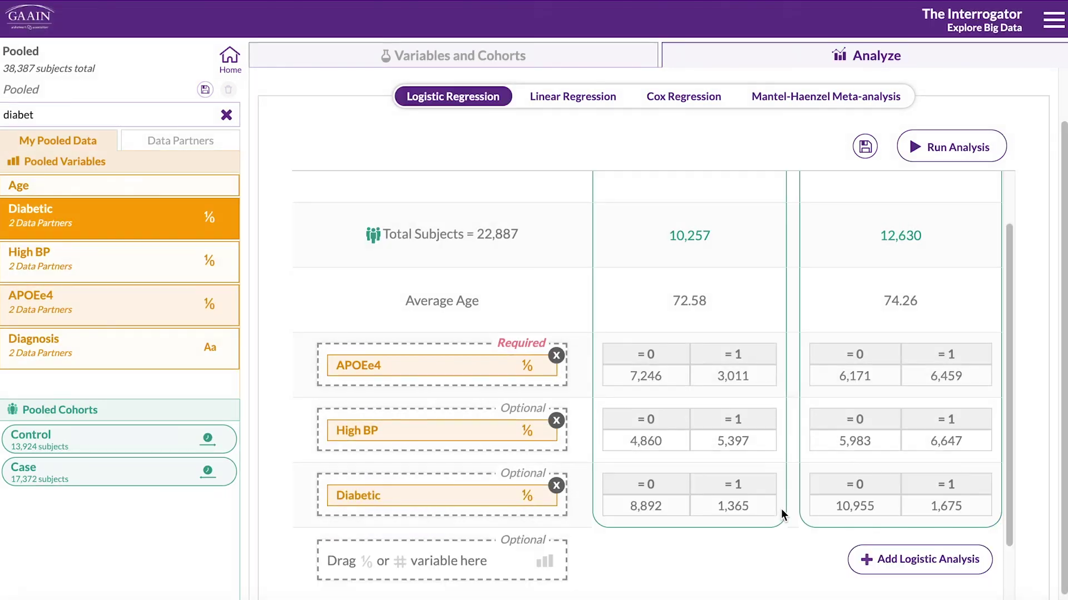
{"action": "scroll", "coordinate": [780, 509], "scroll_direction": "up", "scroll_amount": 2}
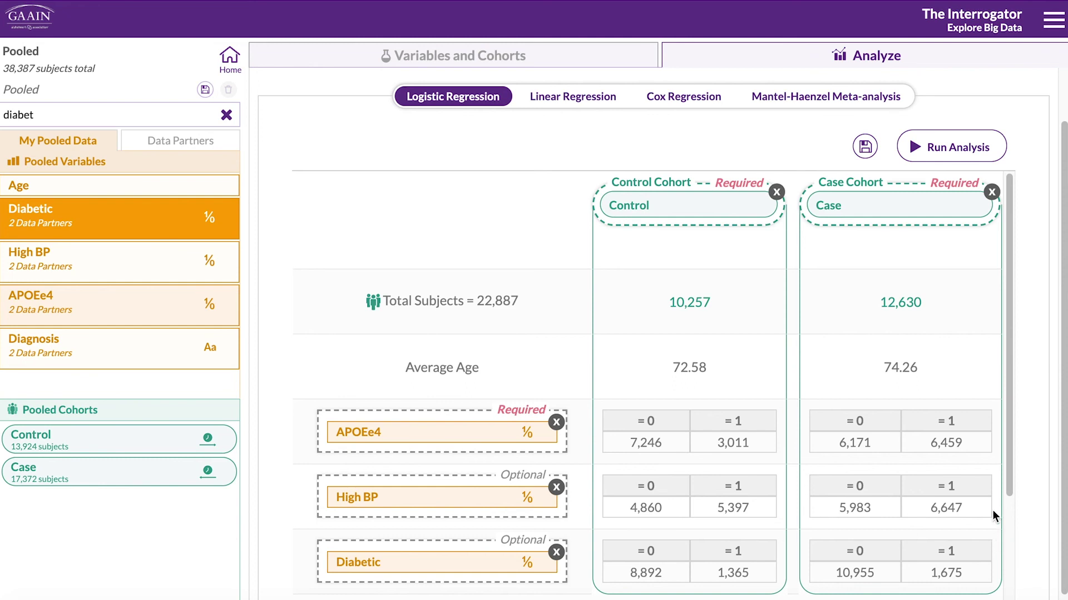
- Run the regression, accept the terms, and review odds ratios: APOEe4 2.59, High BP 0.93, Diabetic 1.05
{"action": "left_click", "coordinate": [971, 149]}
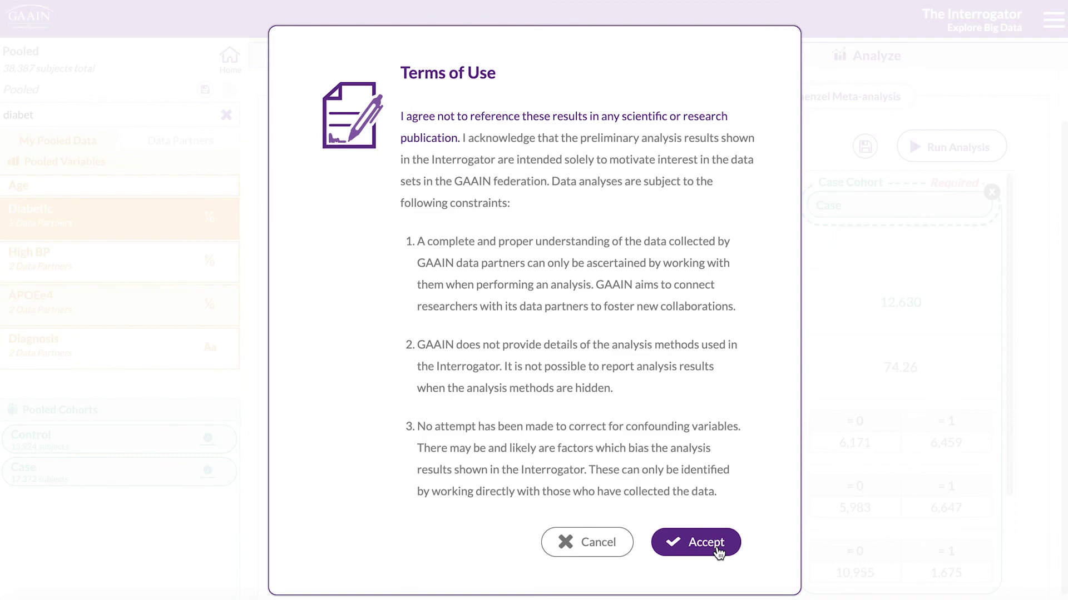
{"action": "left_click", "coordinate": [718, 550]}
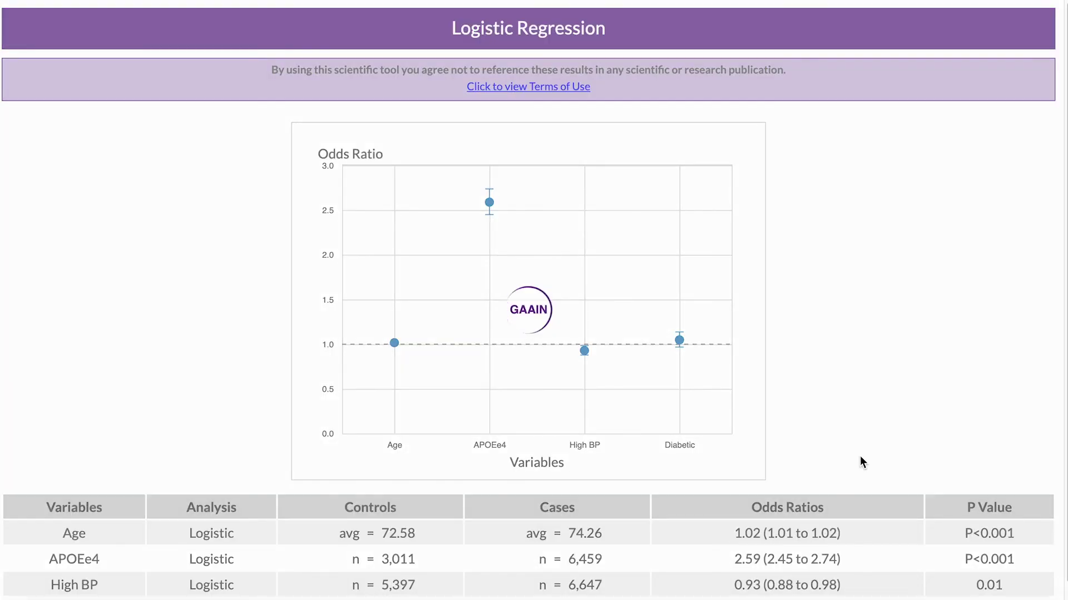
{"action": "scroll", "coordinate": [859, 462], "scroll_direction": "down", "scroll_amount": 1}
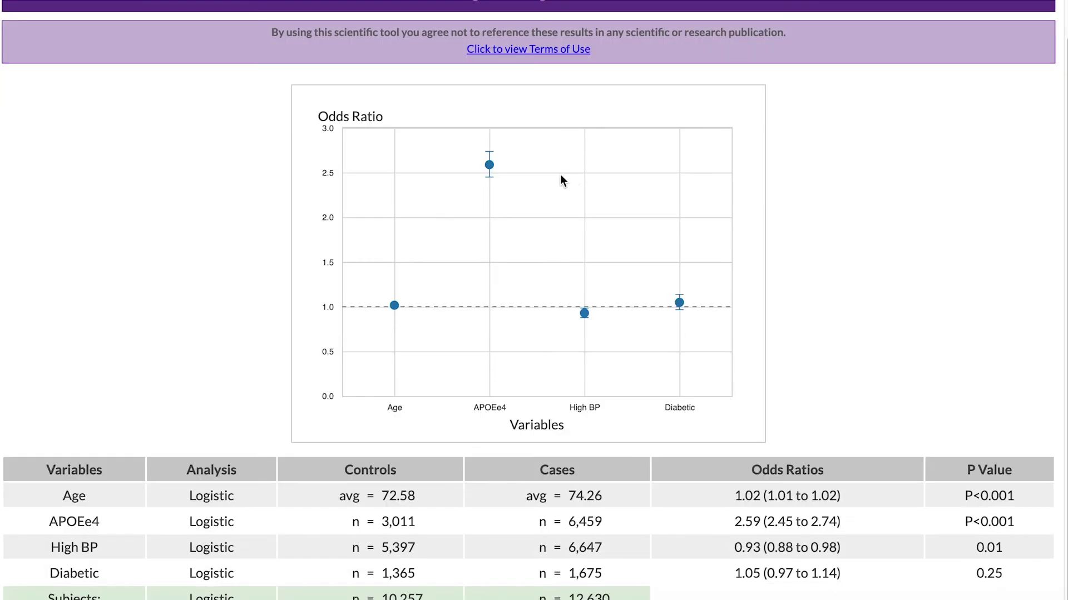
{"action": "mouse_move", "coordinate": [490, 165]}
{"action": "mouse_move", "coordinate": [584, 316]}
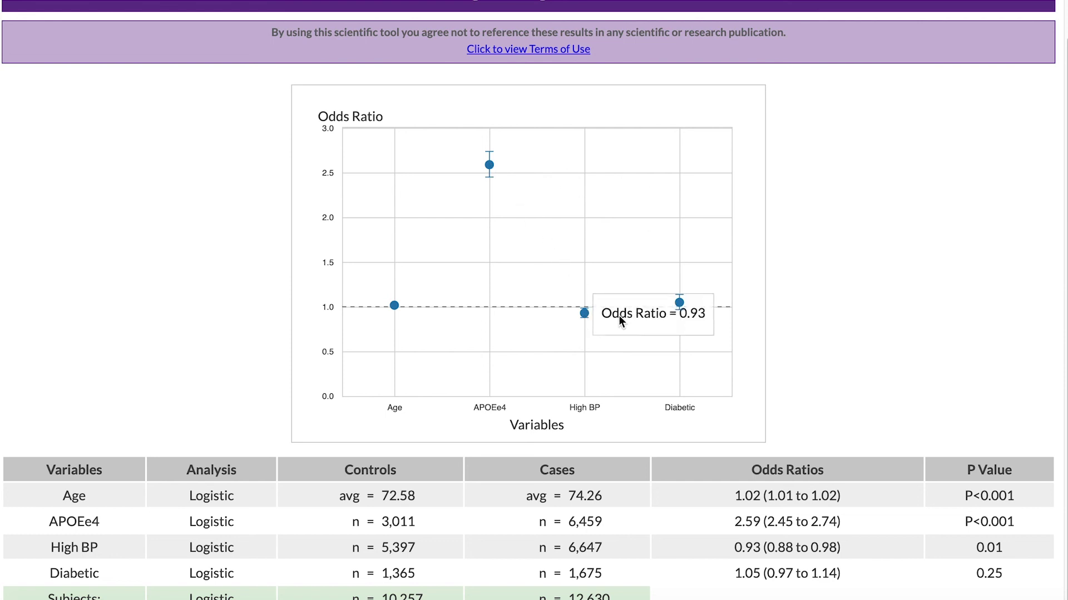
{"action": "mouse_move", "coordinate": [679, 304]}
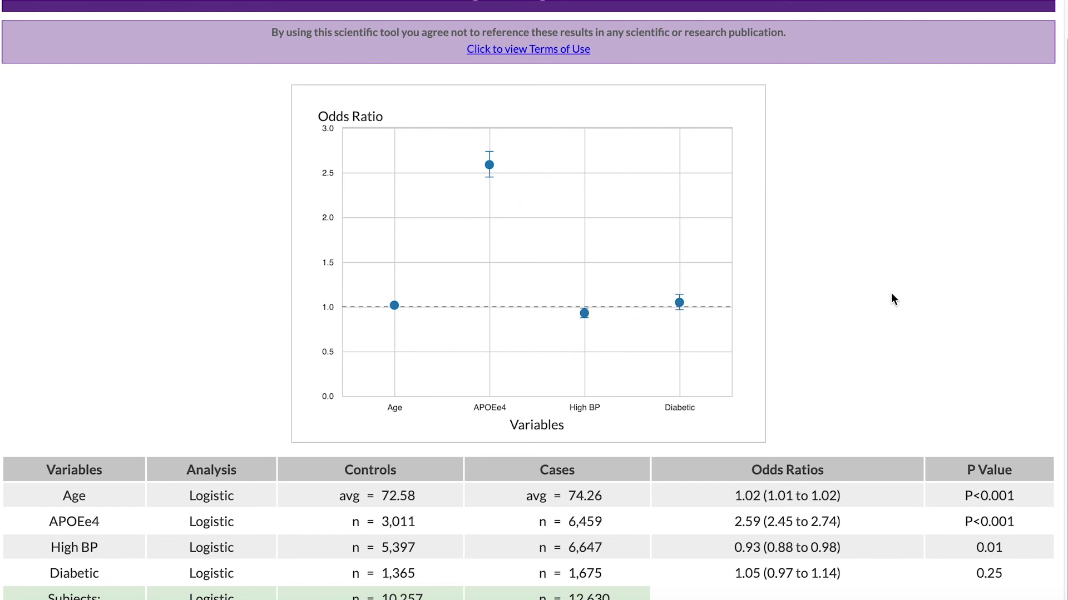
{"action": "scroll", "coordinate": [892, 294], "scroll_direction": "up", "scroll_amount": 1}
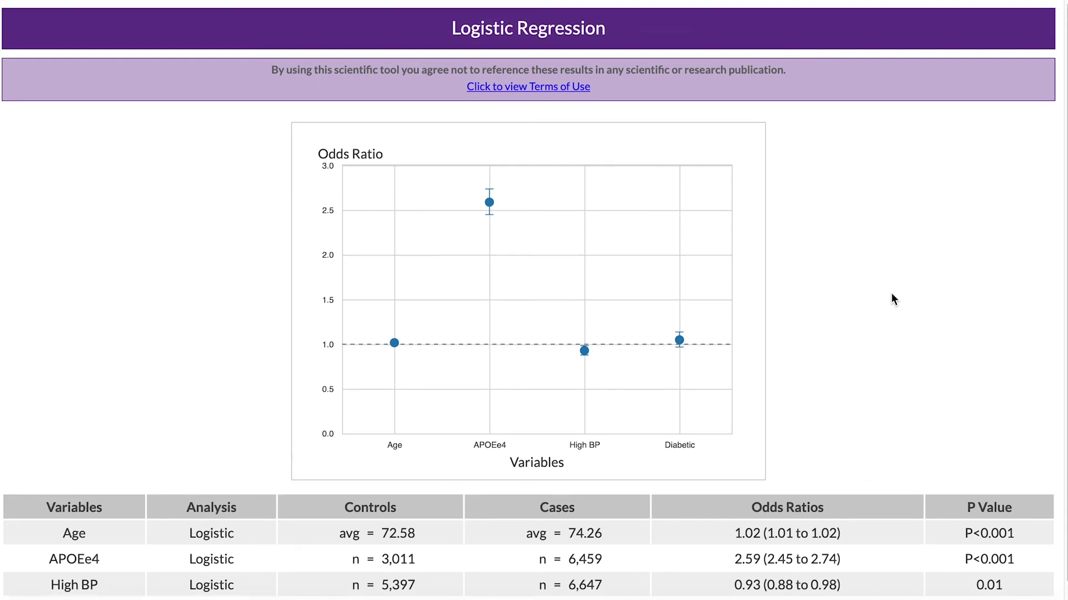
{"action": "scroll", "coordinate": [891, 294], "scroll_direction": "down", "scroll_amount": 1}
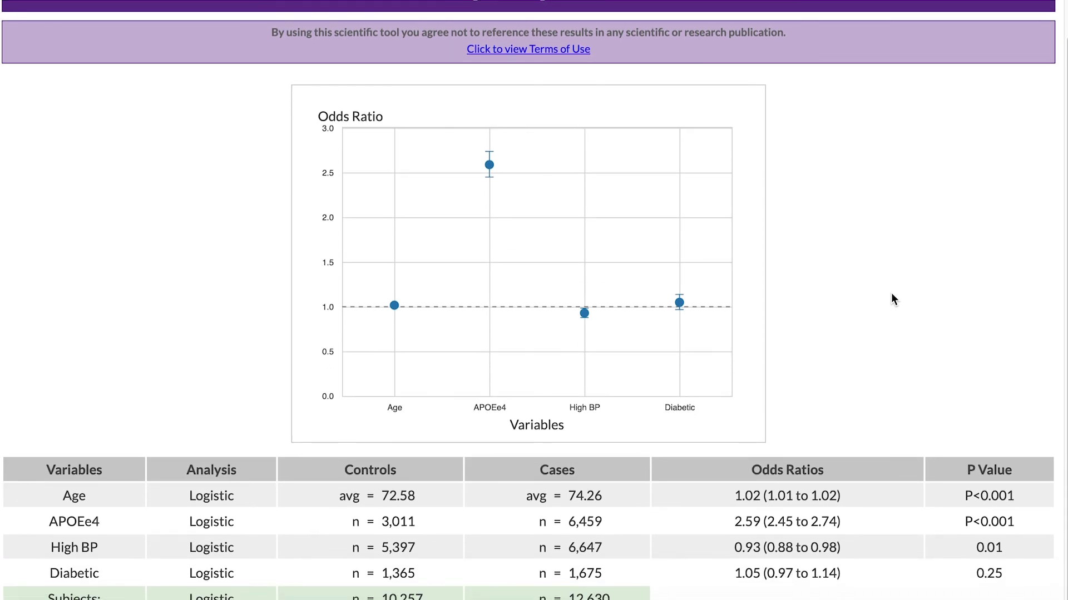
{"action": "scroll", "coordinate": [891, 294], "scroll_direction": "up", "scroll_amount": 1}
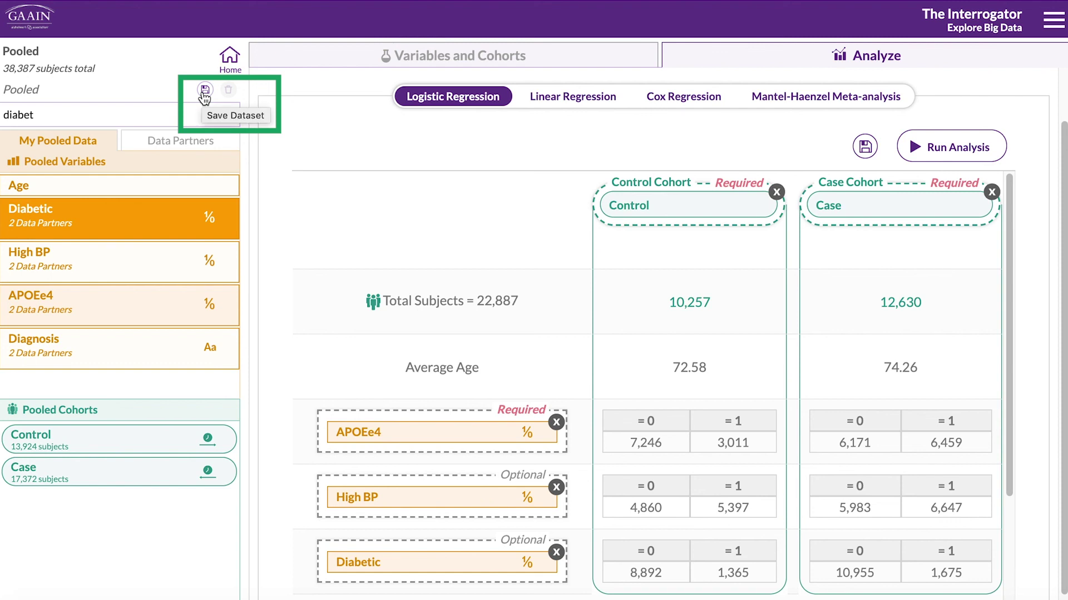
- Save the dataset as 'Pooled' and dismiss the confirmation
{"action": "left_click", "coordinate": [204, 91]}
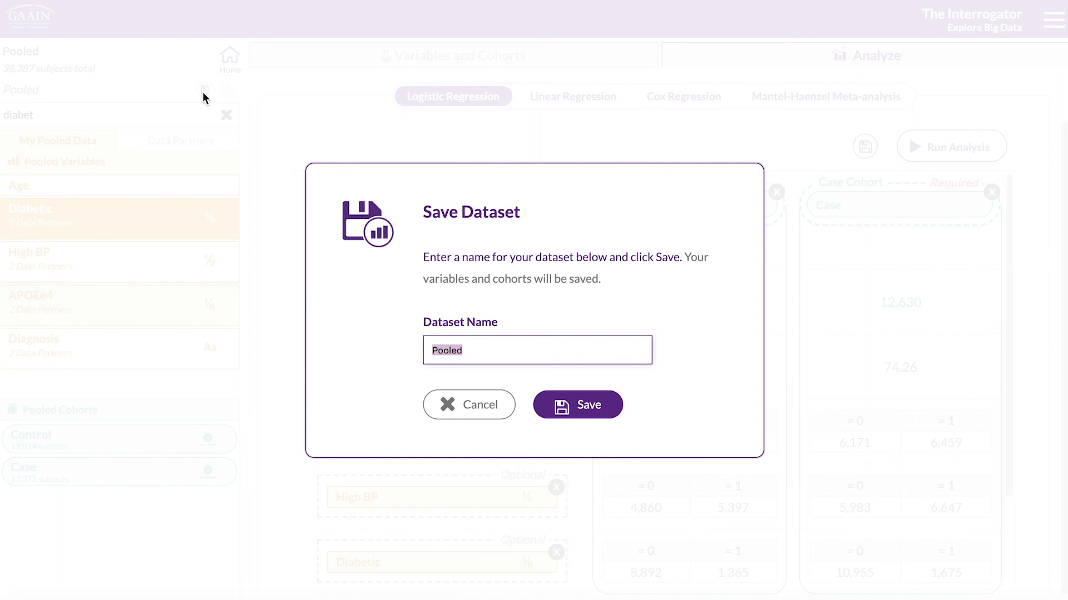
{"action": "left_click", "coordinate": [577, 408]}
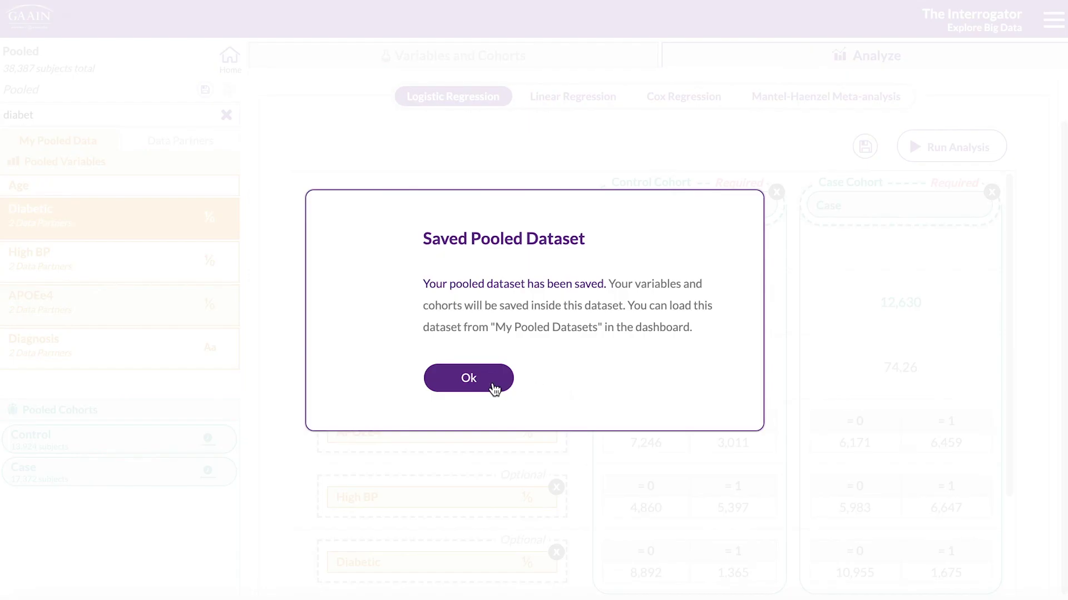
{"action": "left_click", "coordinate": [492, 384]}
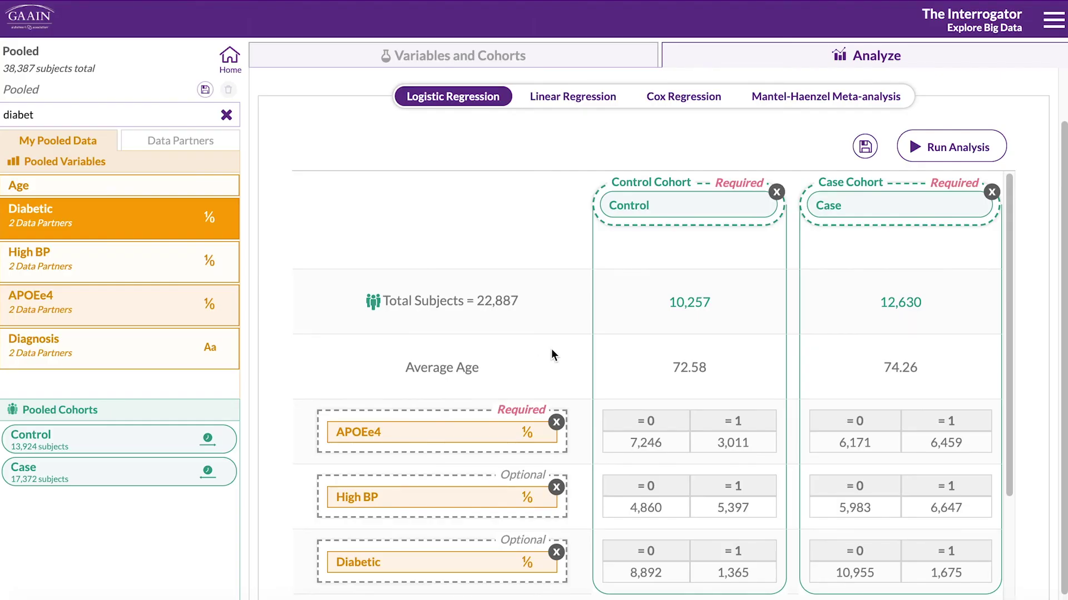